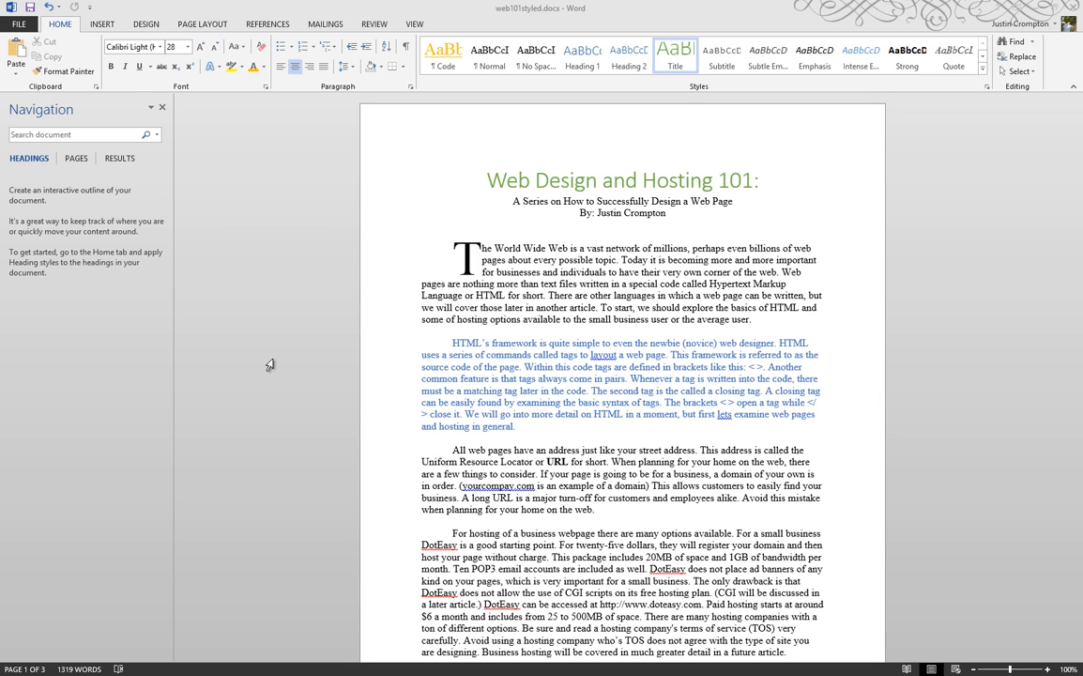
Show the full list of styles and check which ones the body text and the HTML code block use
click(985, 87)
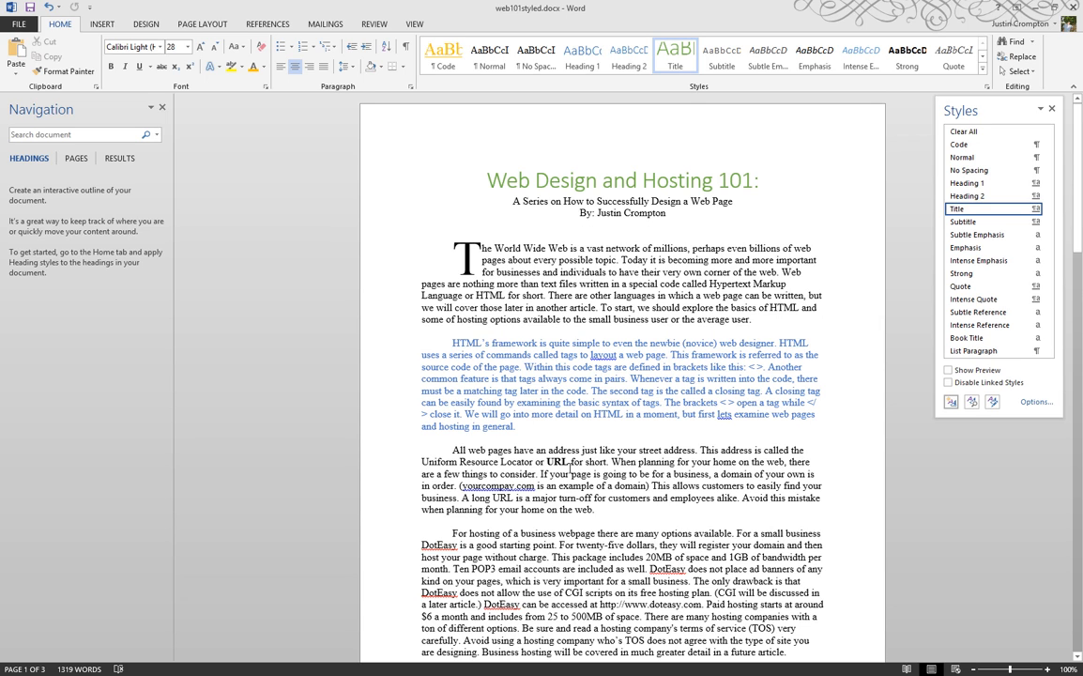
click(583, 512)
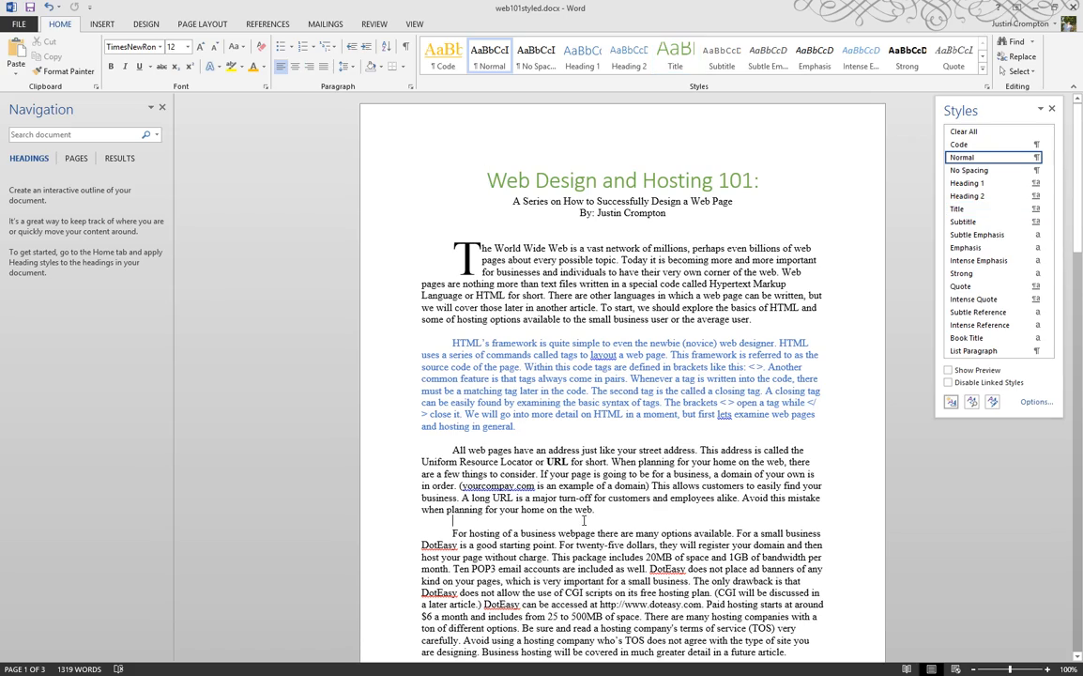
scroll(583, 516, down, 12)
scroll(583, 519, down, 3)
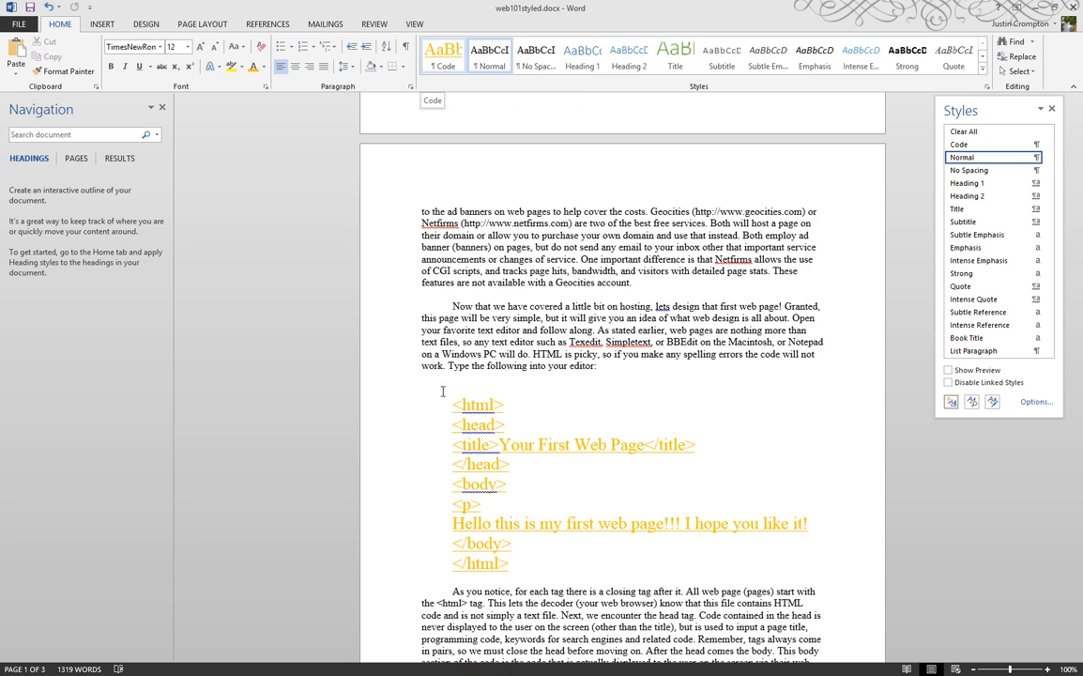
drag(510, 565, 423, 409)
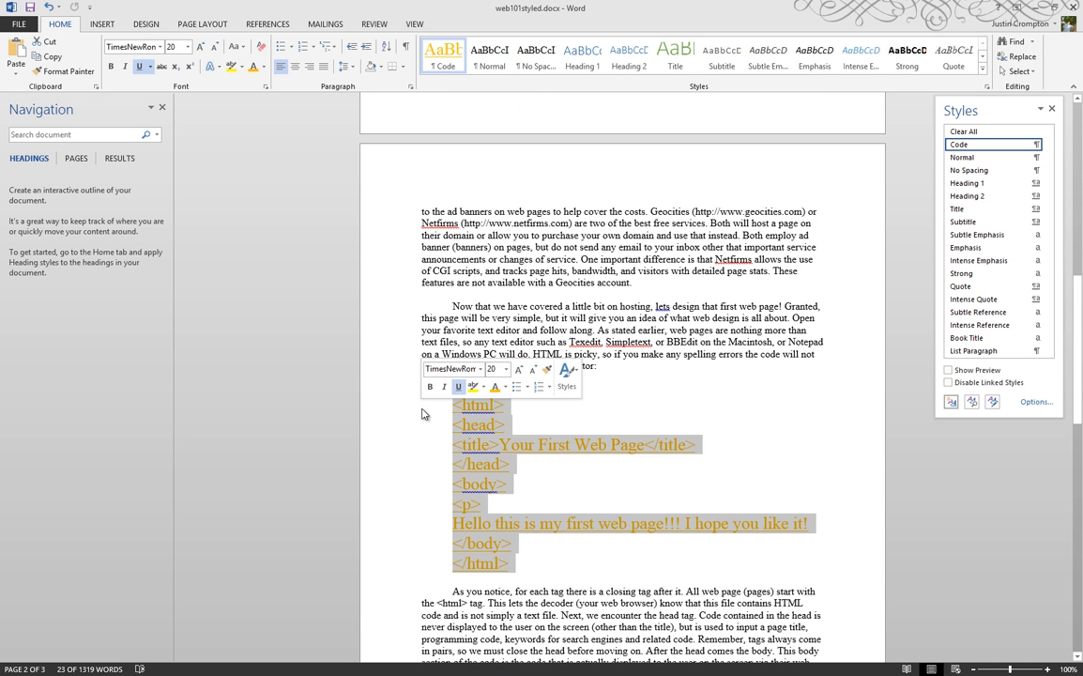
click(422, 413)
scroll(421, 413, up, 15)
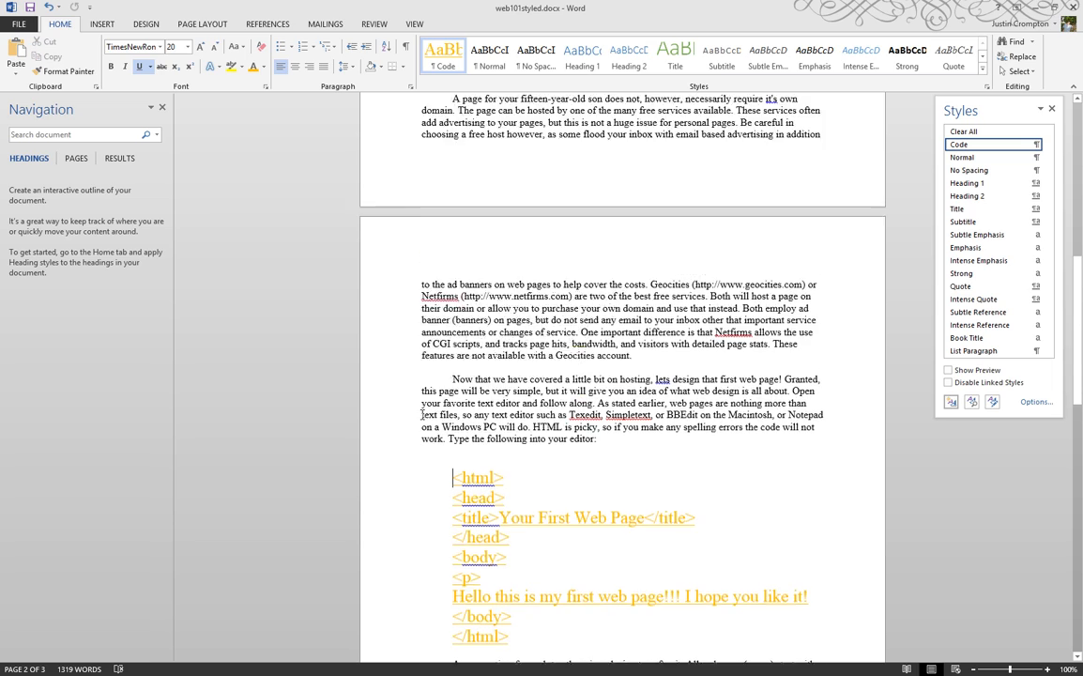
scroll(420, 394, up, 1)
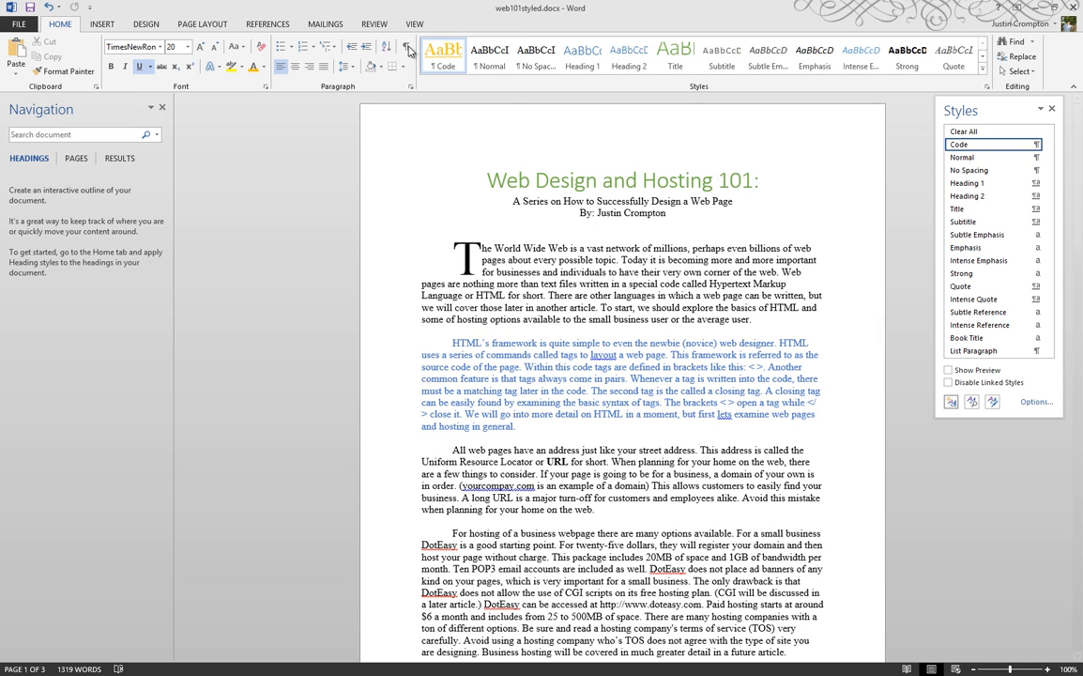
Try 10 pt spacing after the opening World Wide Web paragraph, and undo it
click(202, 24)
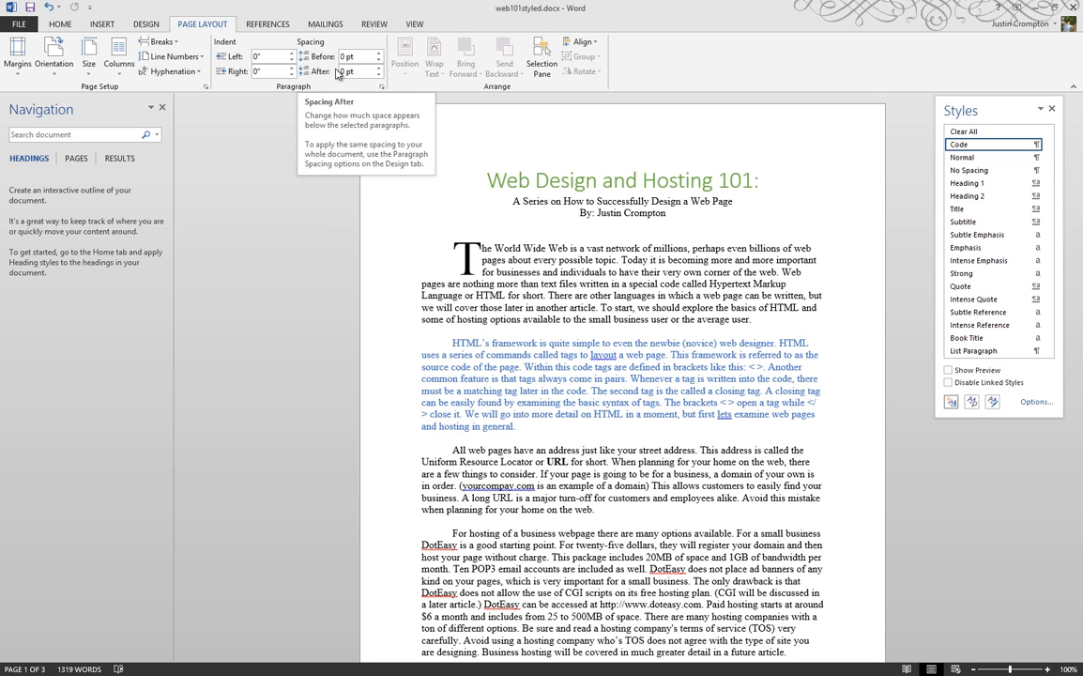
drag(751, 320, 463, 255)
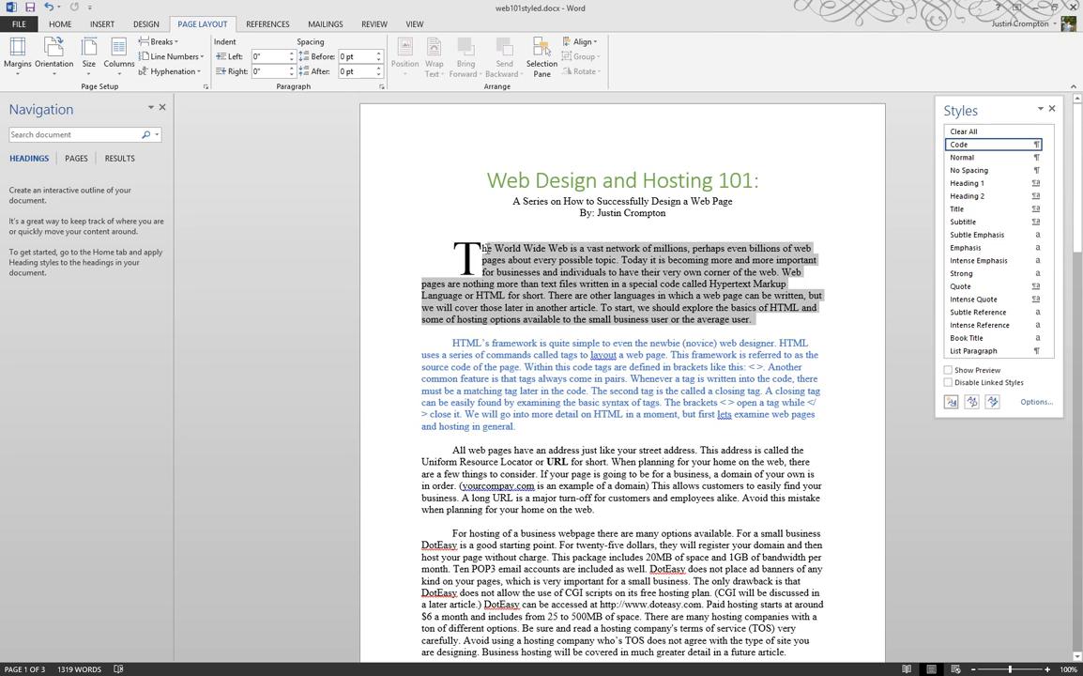
click(346, 72)
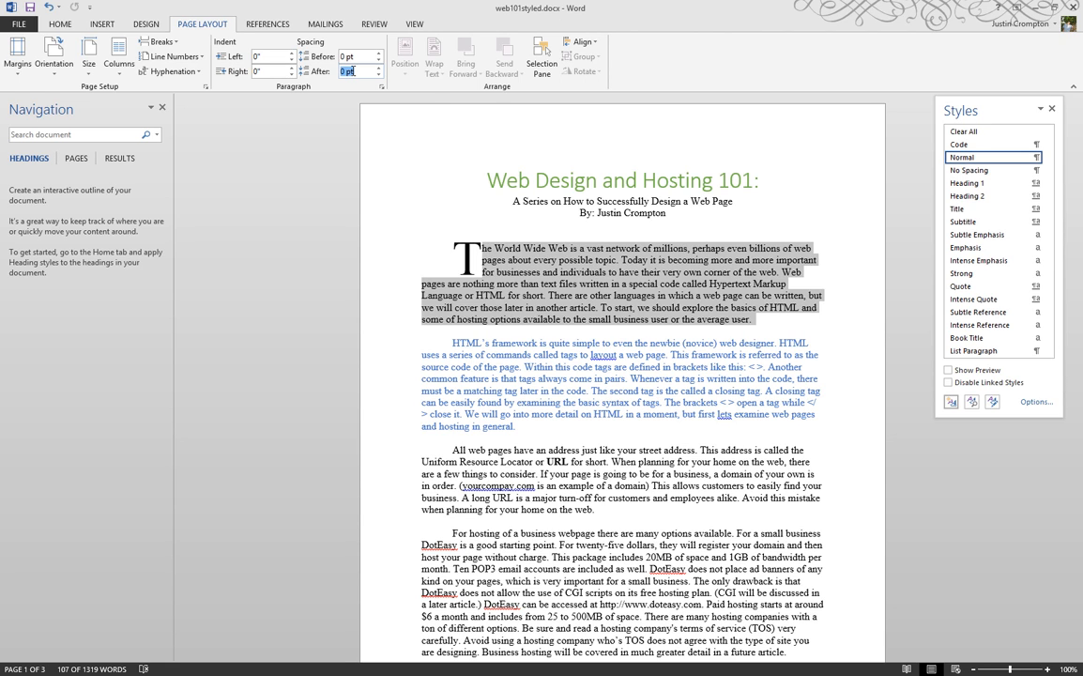
text(10)
key(Return)
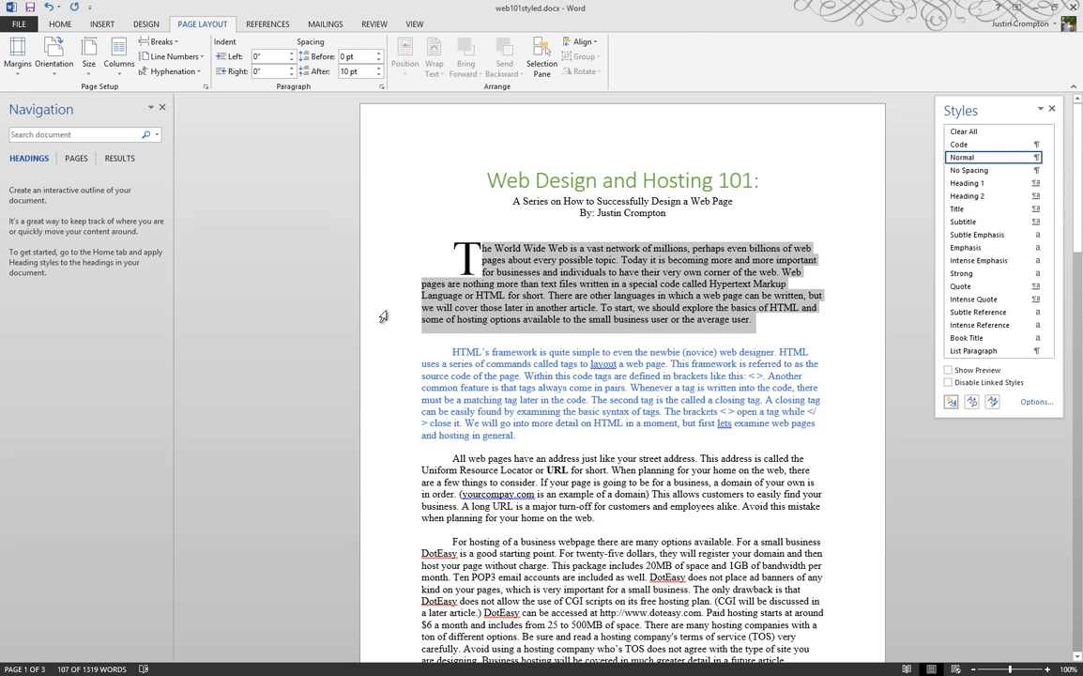
click(52, 10)
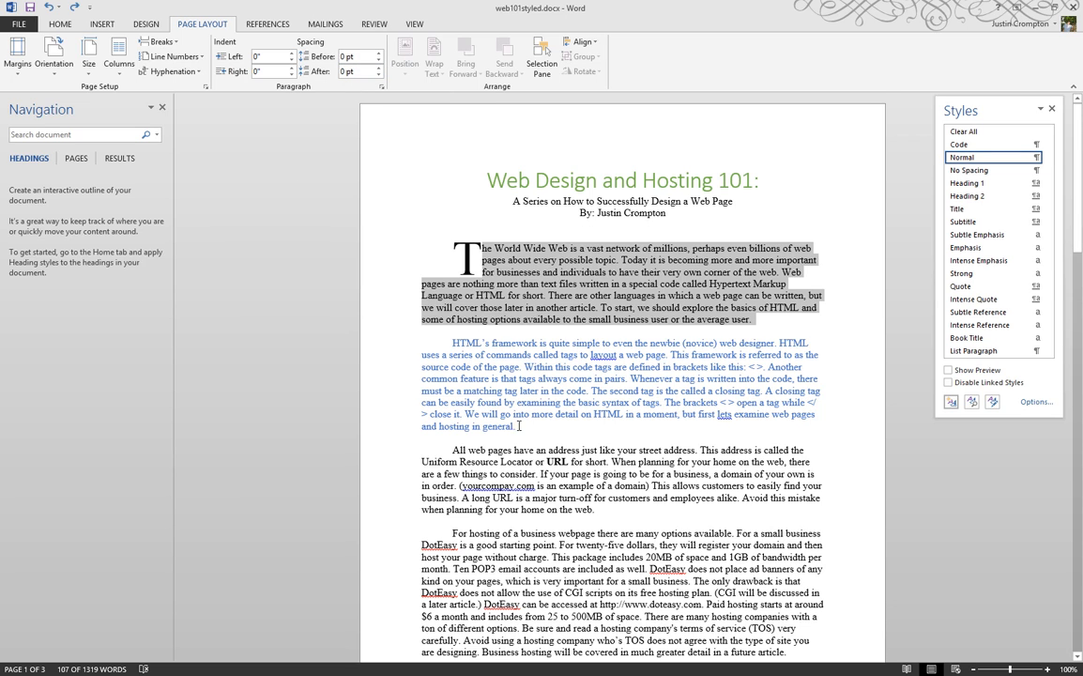
Try 5 pt spacing before and 10 pt after on the blue HTML paragraph, and undo both changes
drag(518, 425, 453, 344)
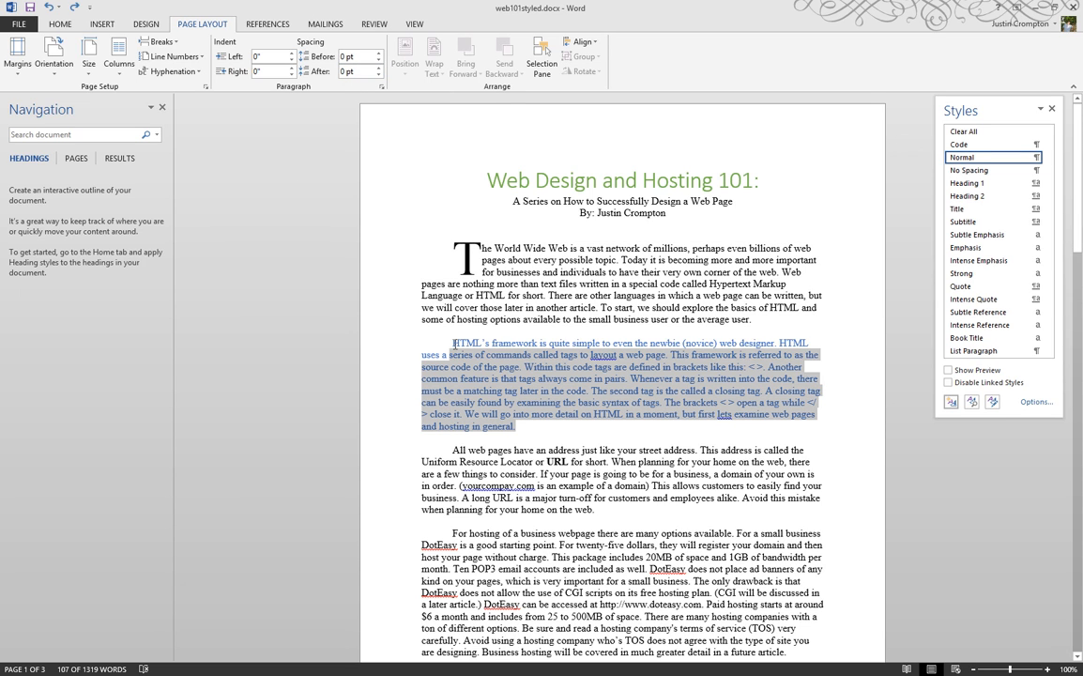
click(344, 56)
text(5)
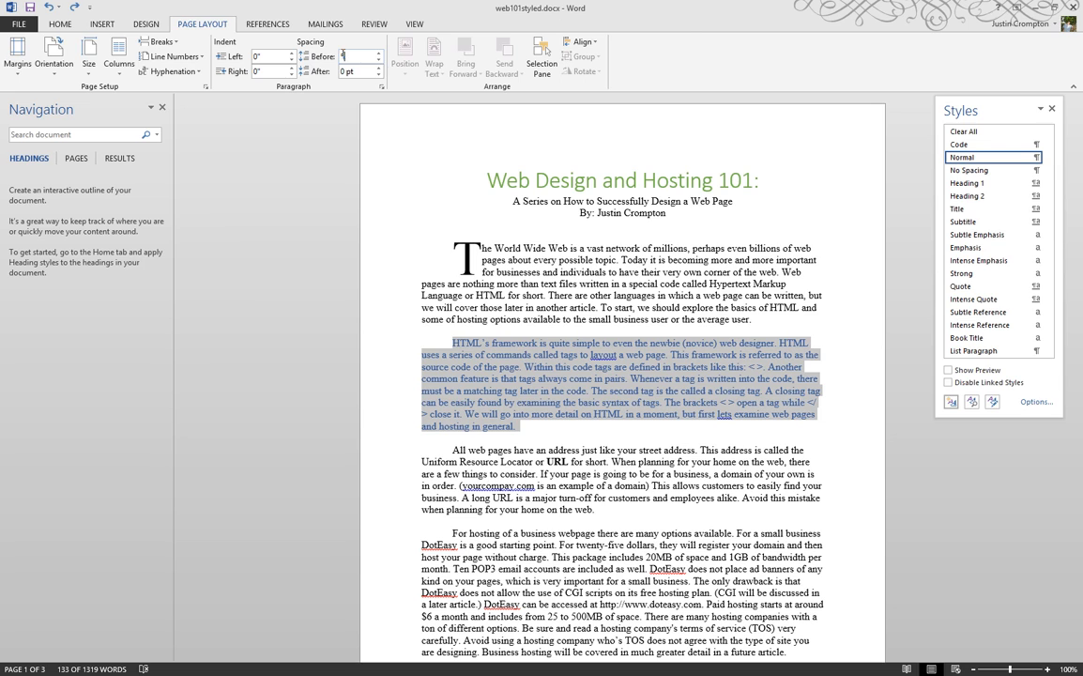
key(Tab)
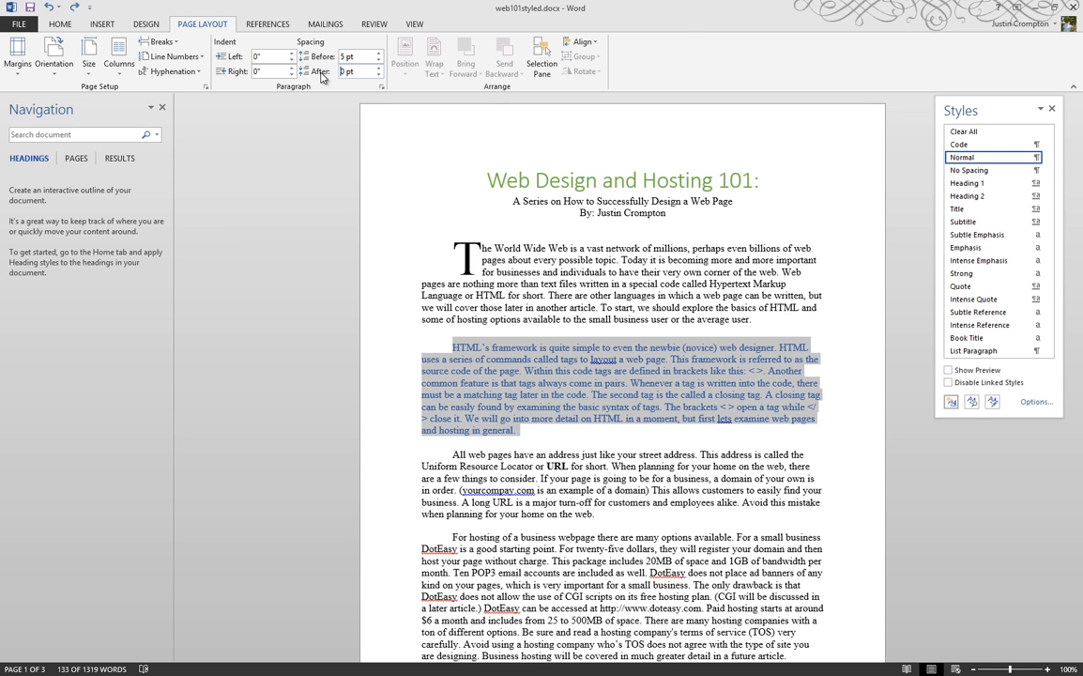
text(10)
key(Return)
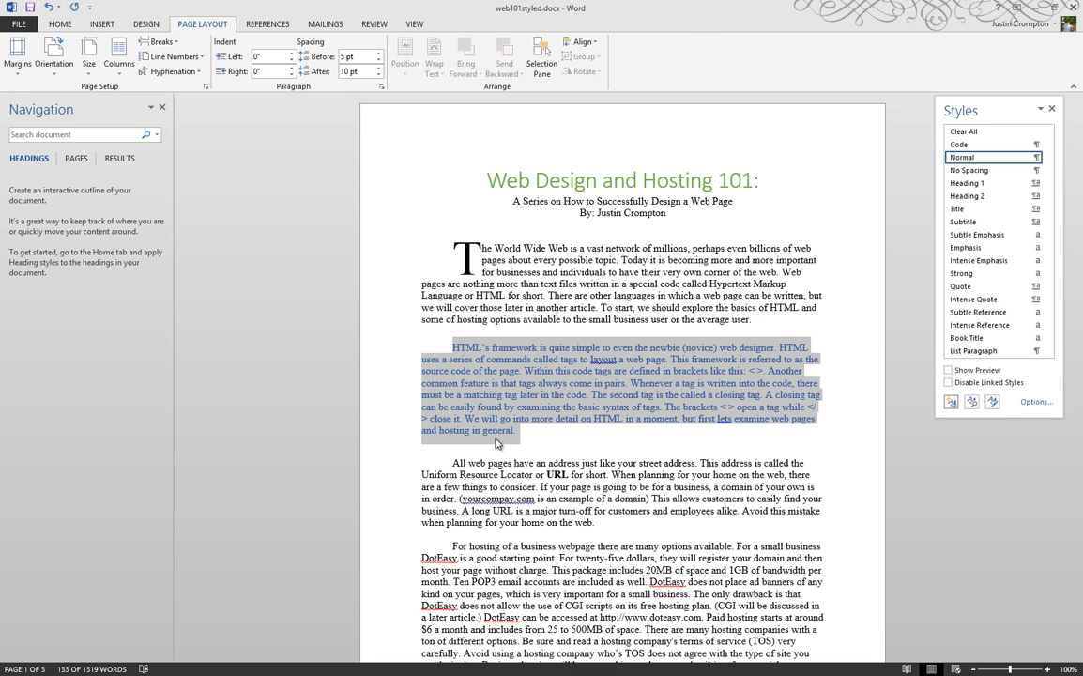
click(49, 8)
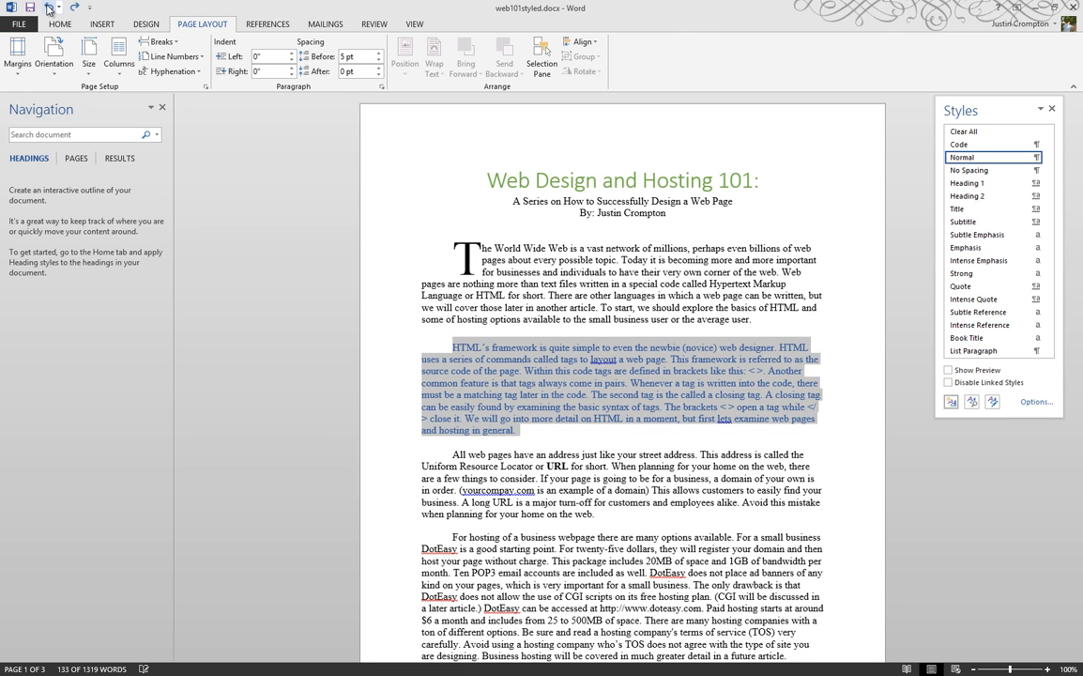
click(49, 7)
Try making the paragraph settings the default for all documents based on the Normal.dotm template, and cancel
click(382, 86)
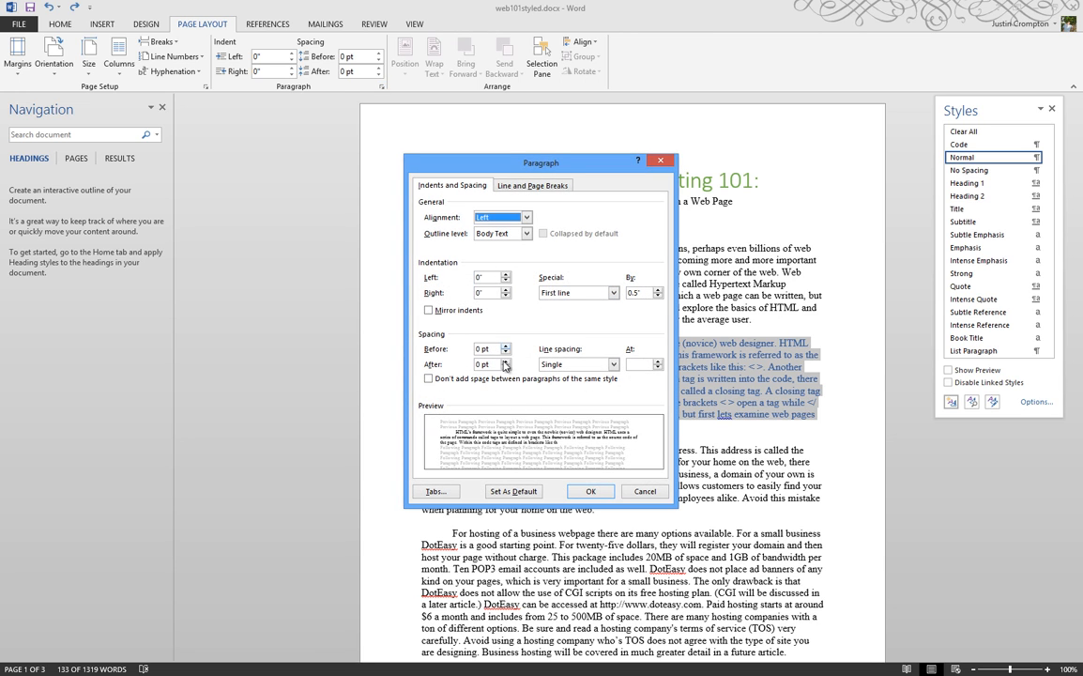
click(516, 492)
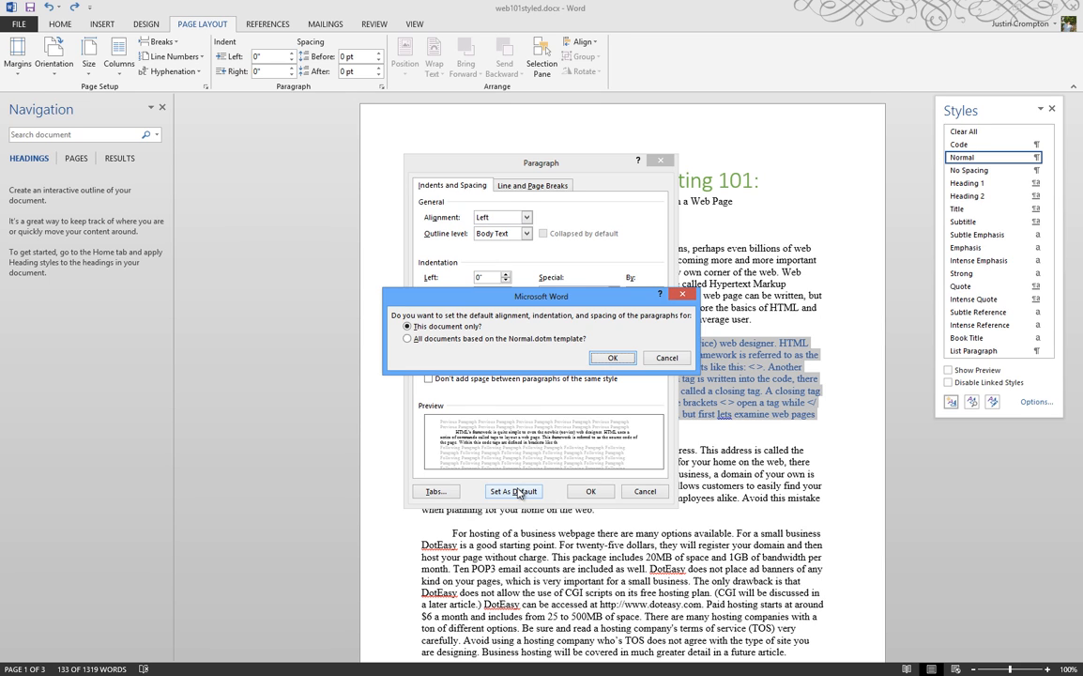
click(505, 339)
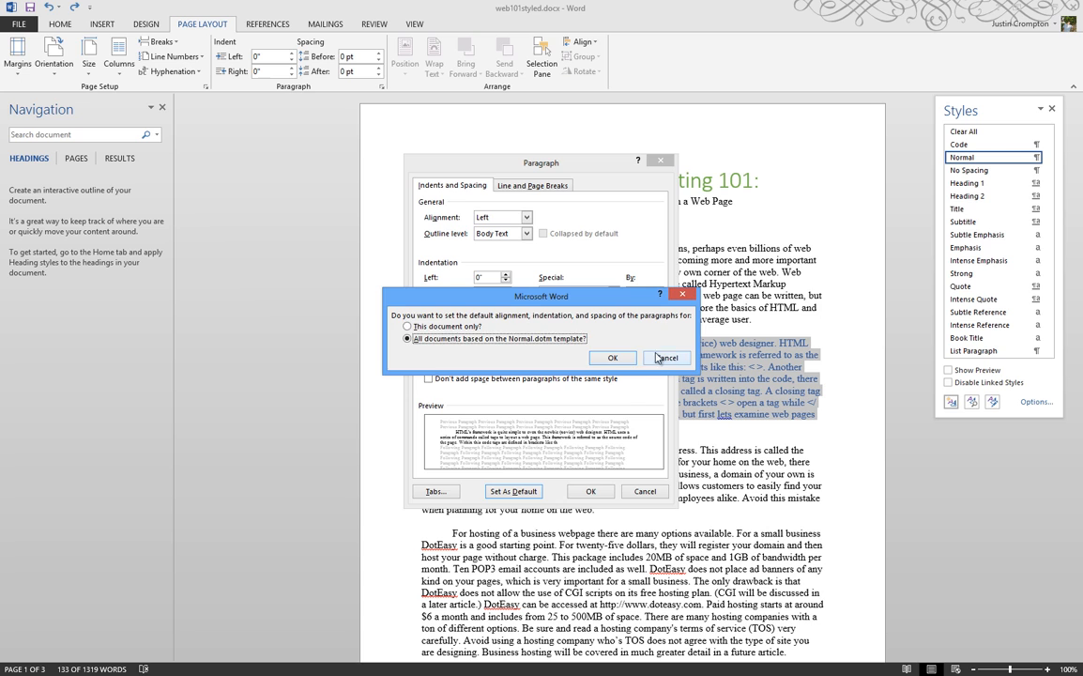
click(611, 357)
click(643, 493)
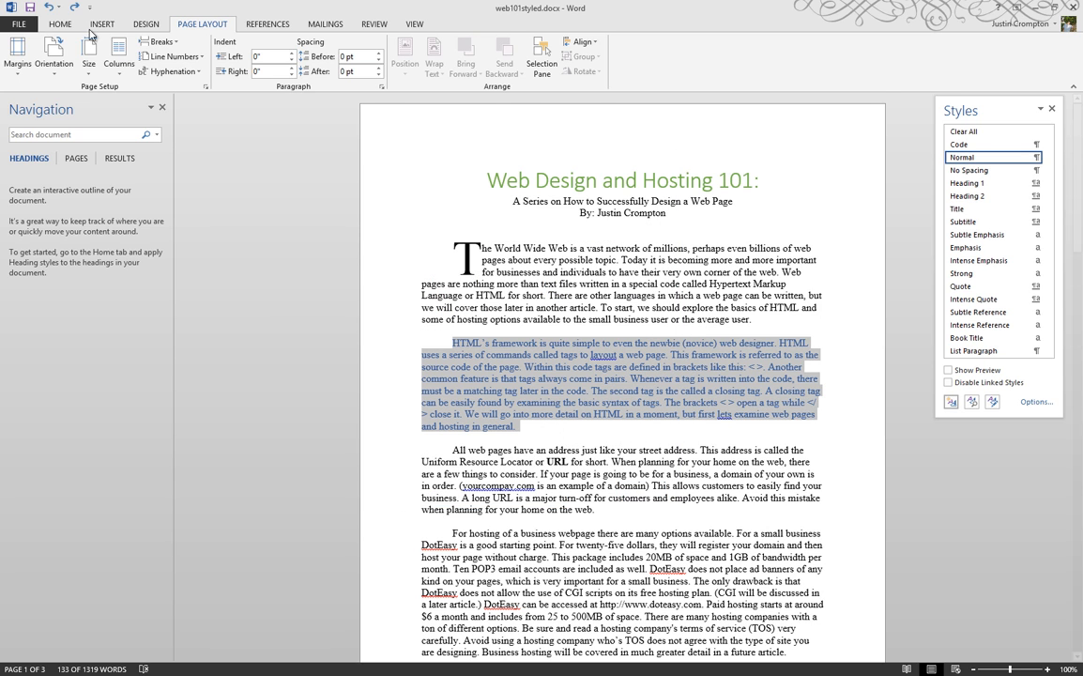
Review the special indentation choices in the blue HTML paragraph's settings
click(60, 23)
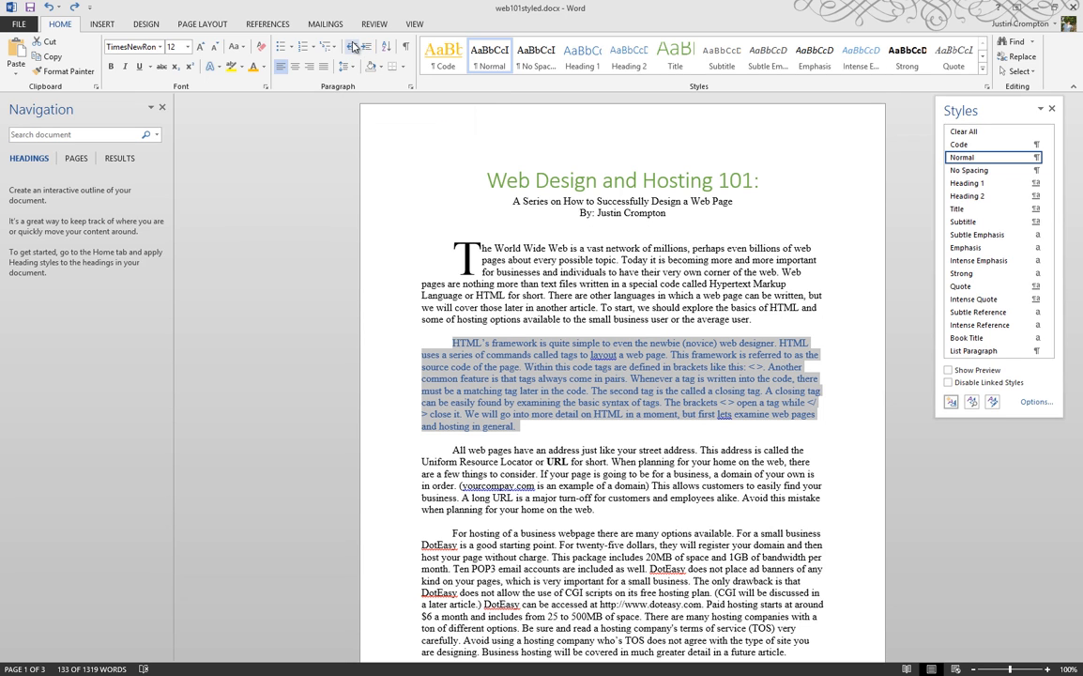
click(410, 87)
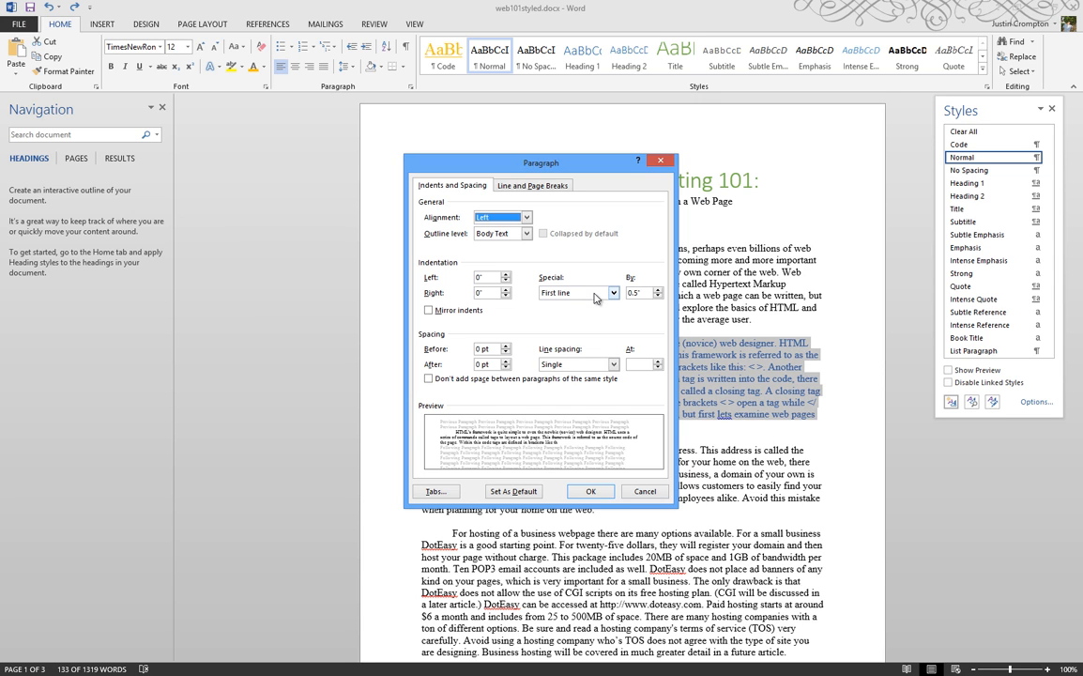
click(614, 295)
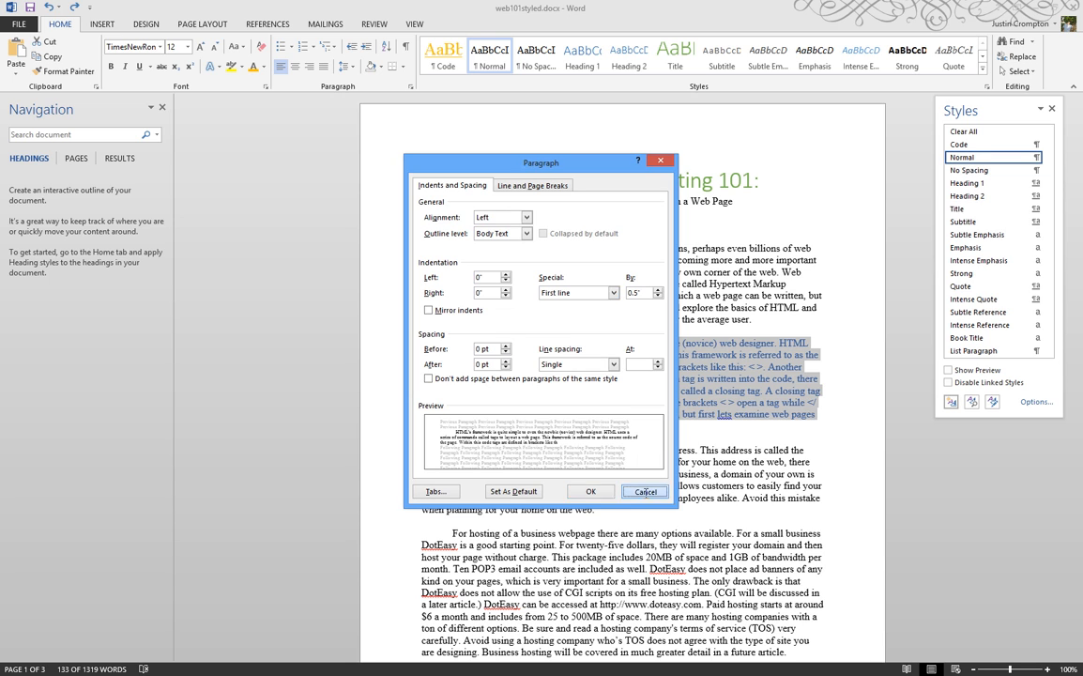
click(590, 491)
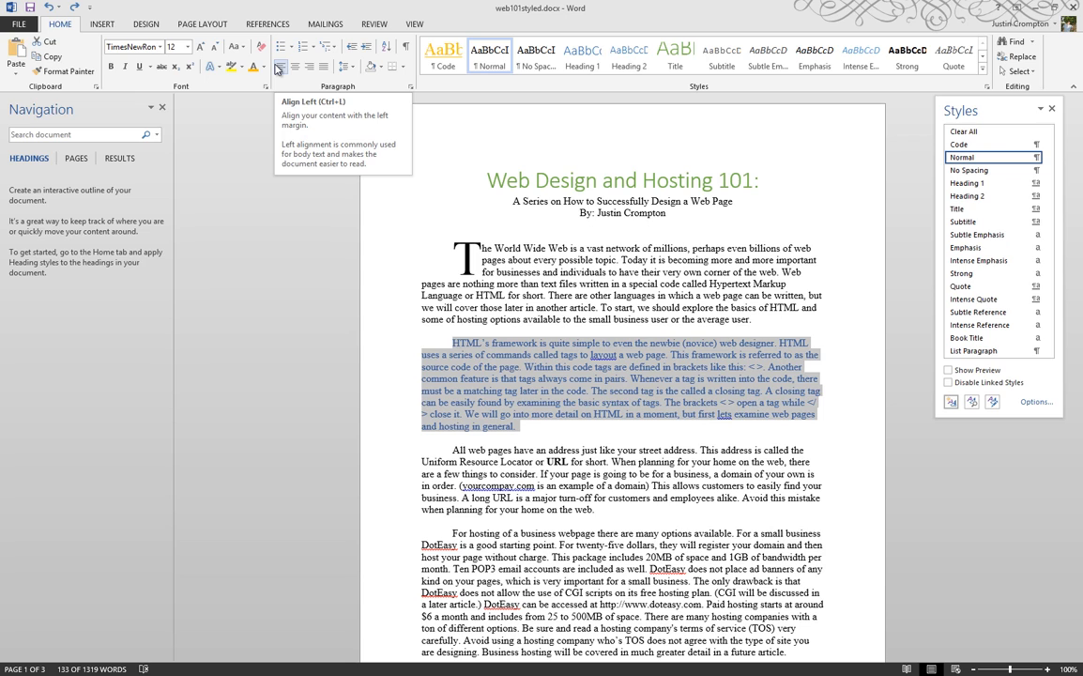
Examine the preset line spacings and the detailed line spacing options for the blue HTML paragraph
click(352, 68)
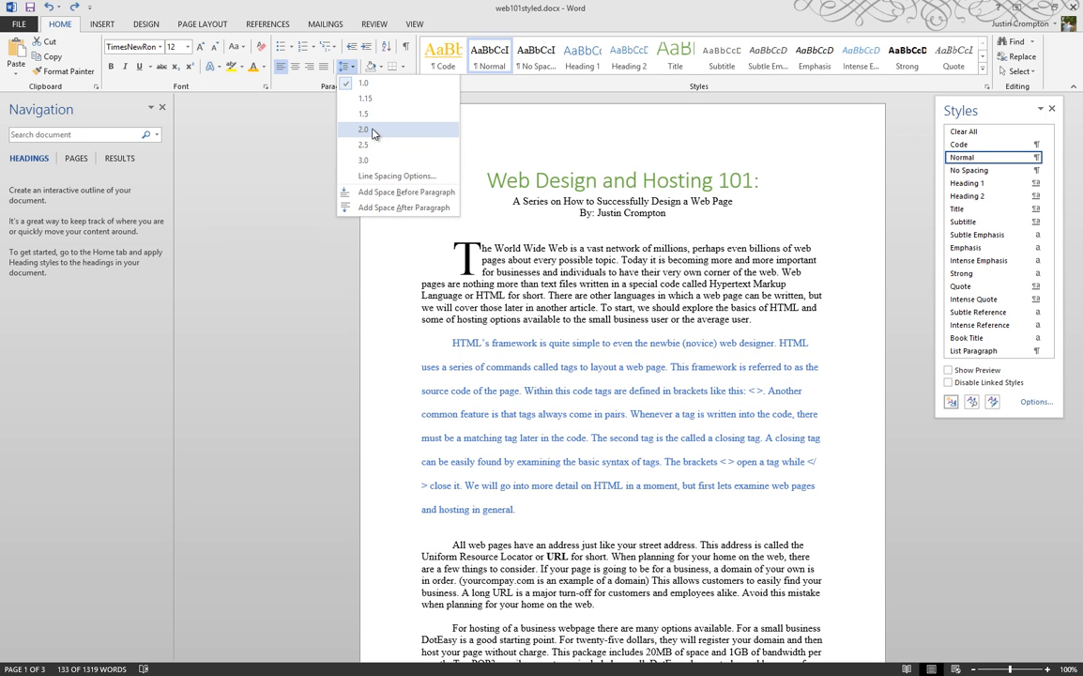
click(373, 177)
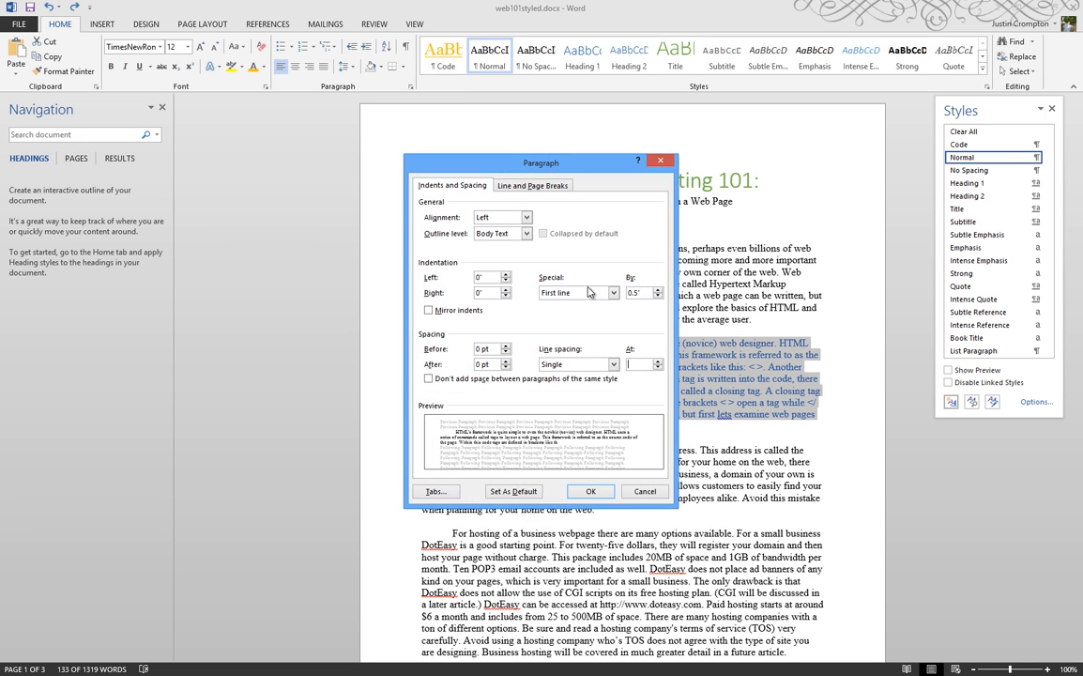
click(649, 495)
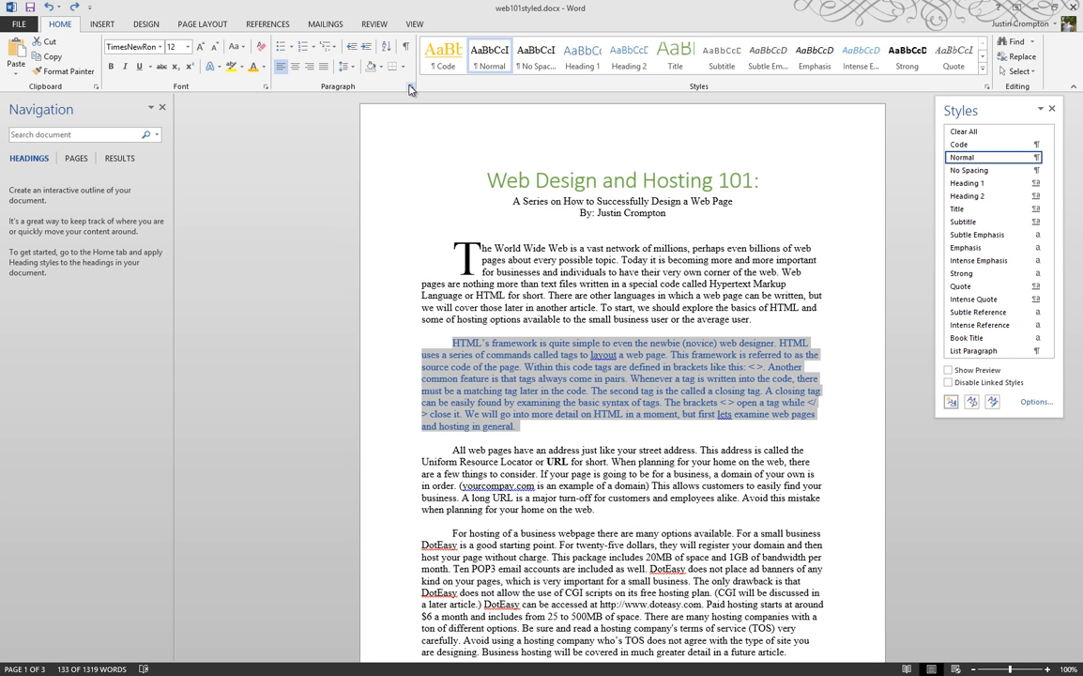
Set the blue HTML paragraph's line spacing to Double and recheck its paragraph settings
click(411, 86)
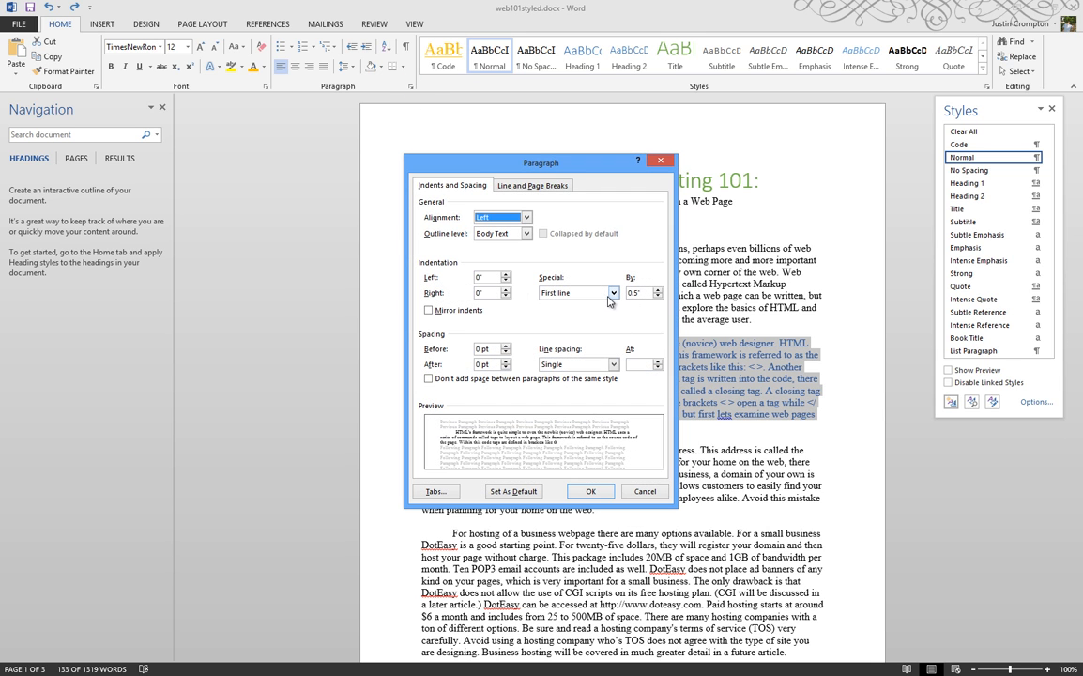
click(577, 364)
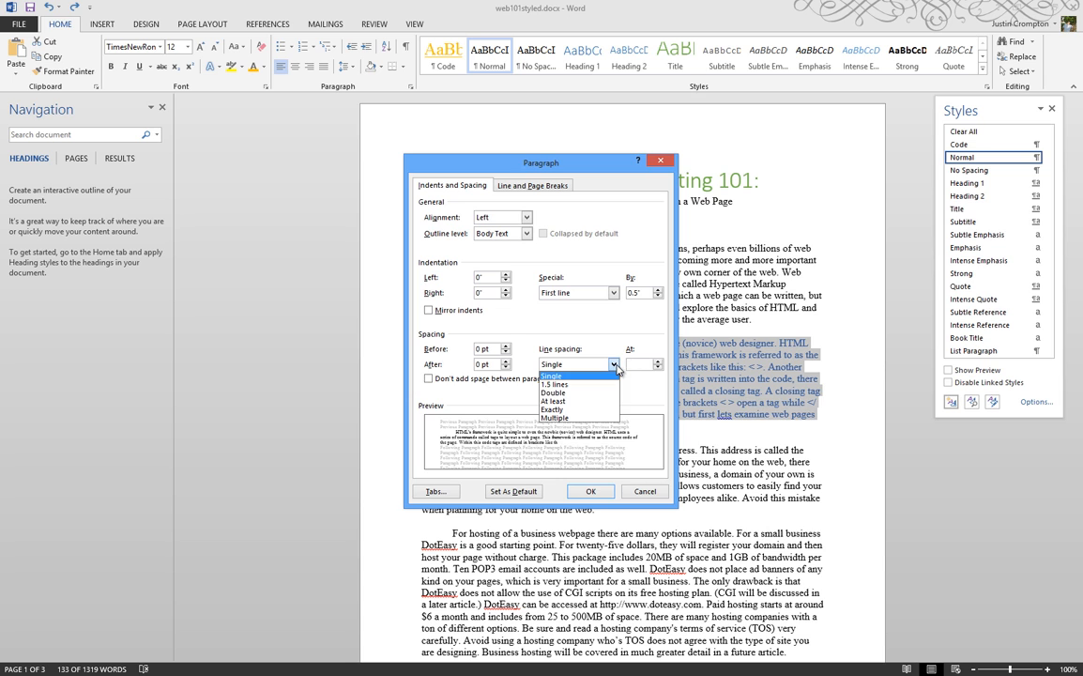
click(559, 393)
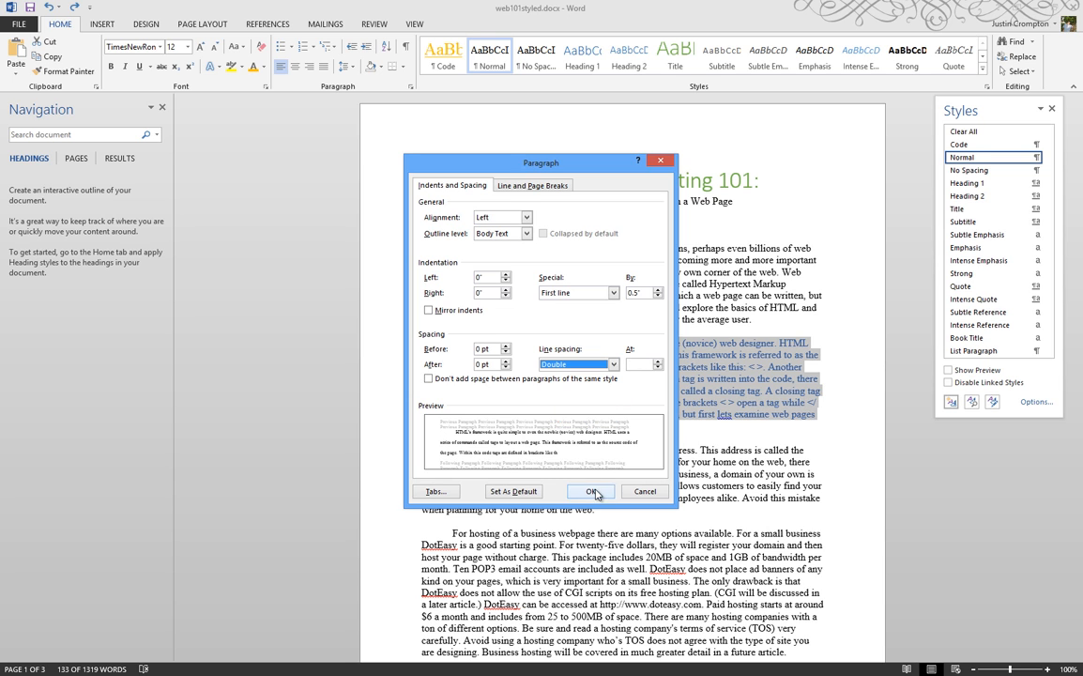
click(592, 491)
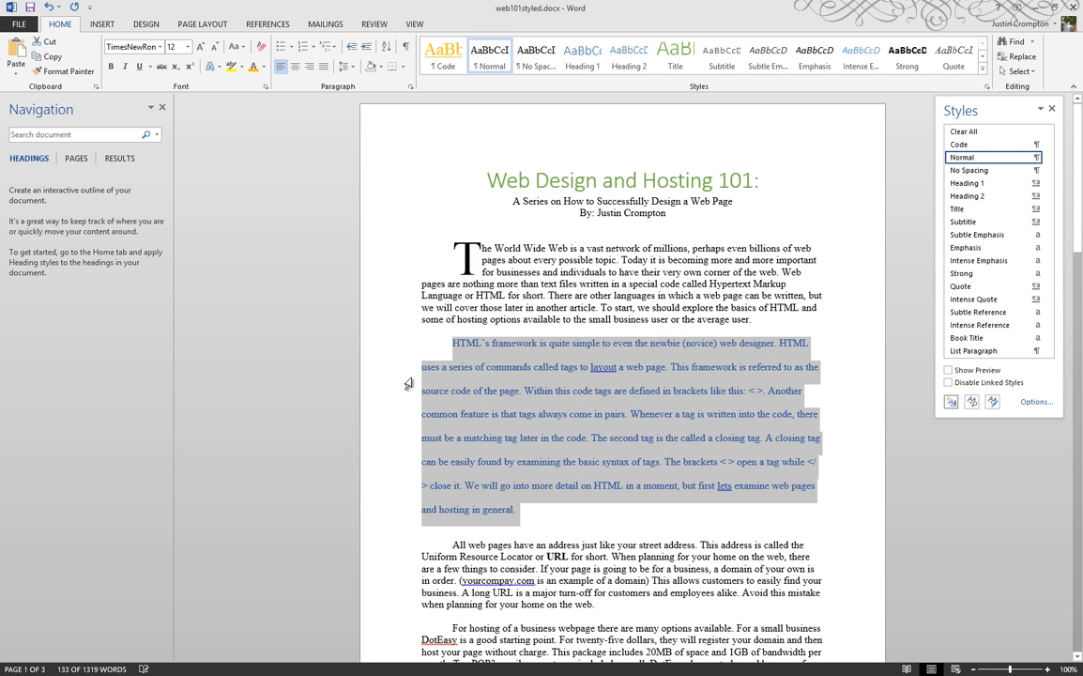
click(410, 87)
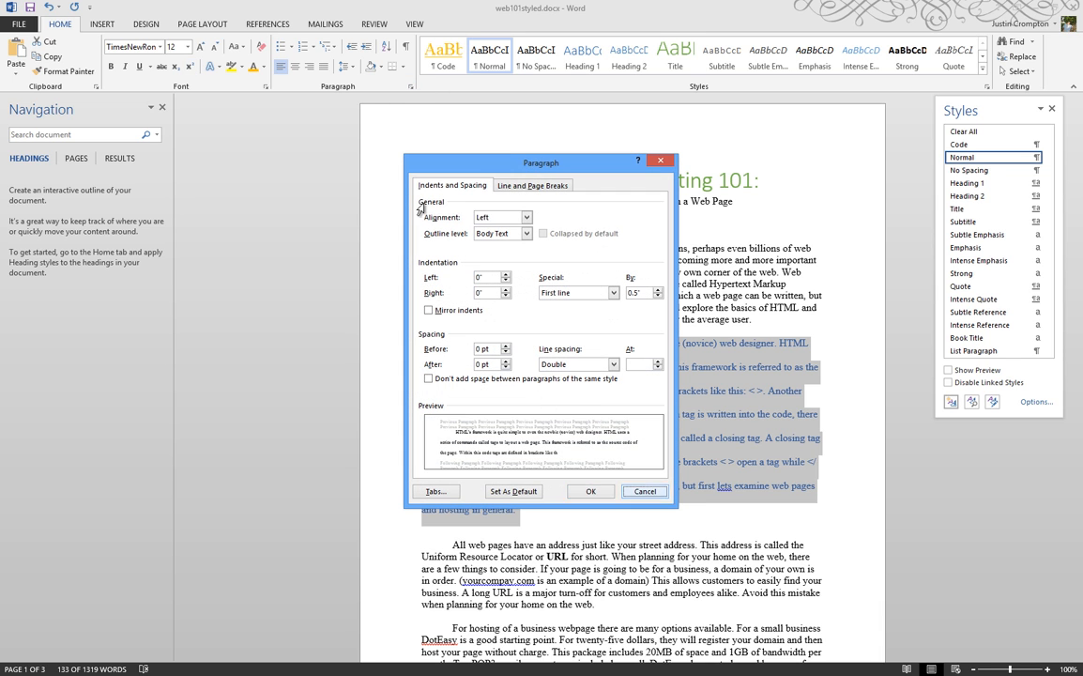
click(591, 491)
Add the preset space after the blue HTML paragraph and check its before and after spacing values
click(346, 66)
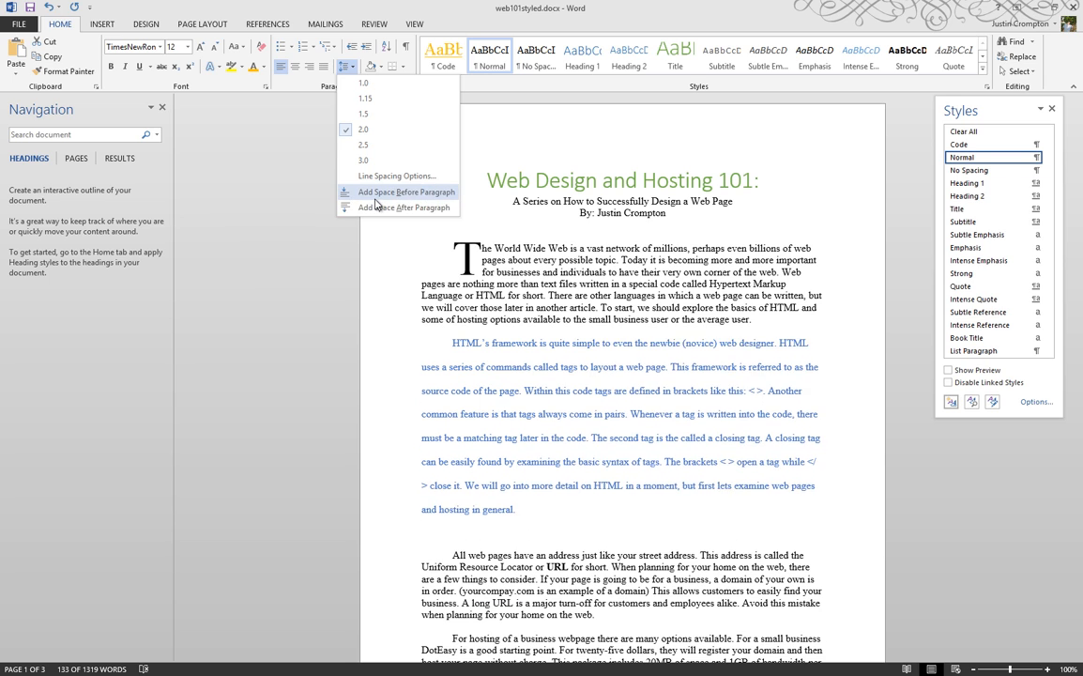
click(366, 208)
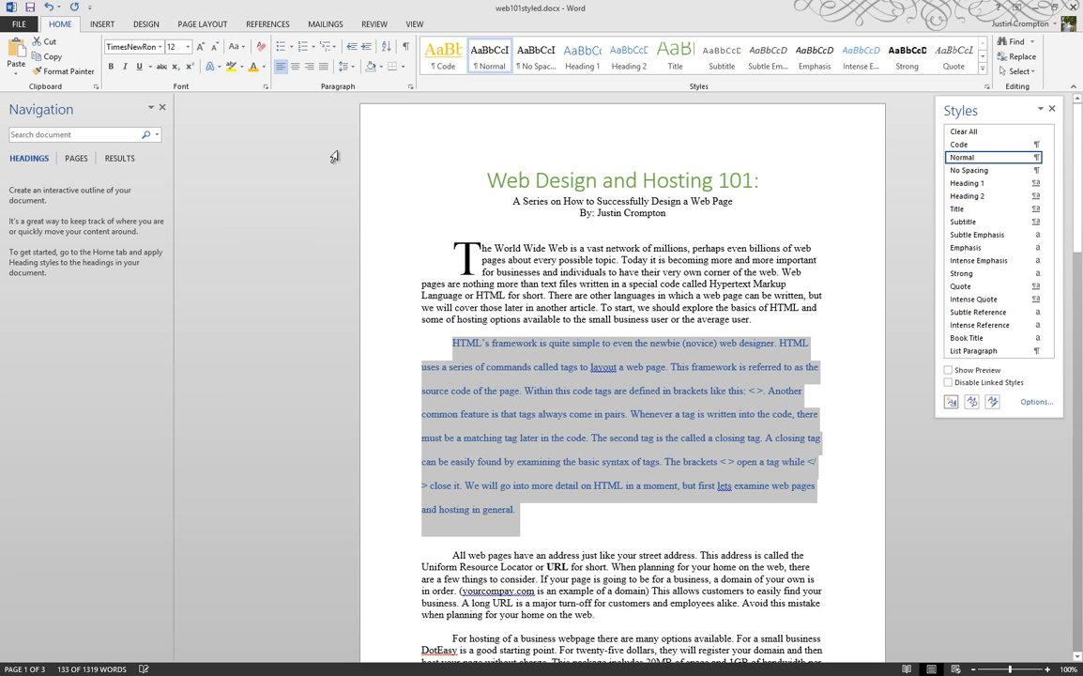
click(180, 24)
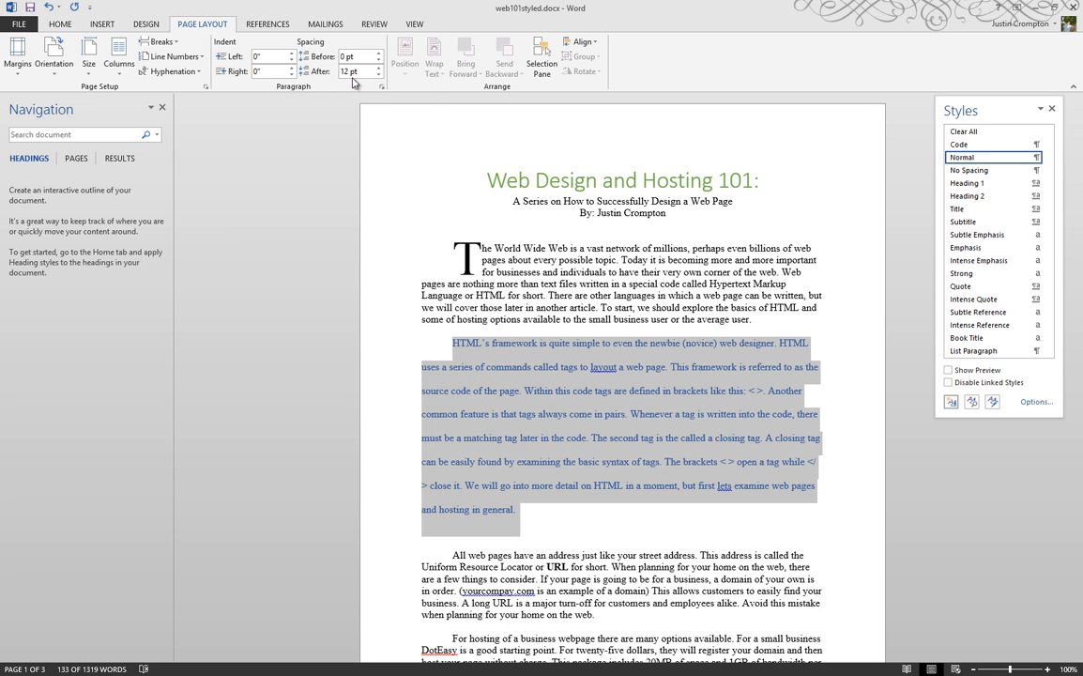
Undo the space added after the blue HTML paragraph and give the paragraph light orange shading
click(50, 8)
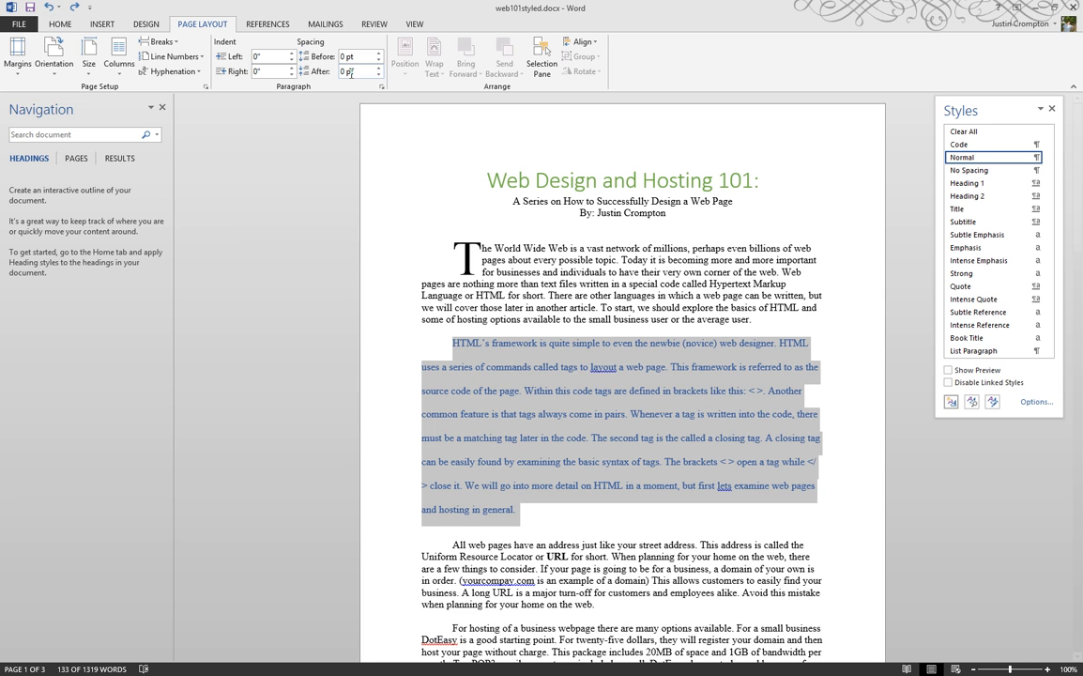
click(54, 26)
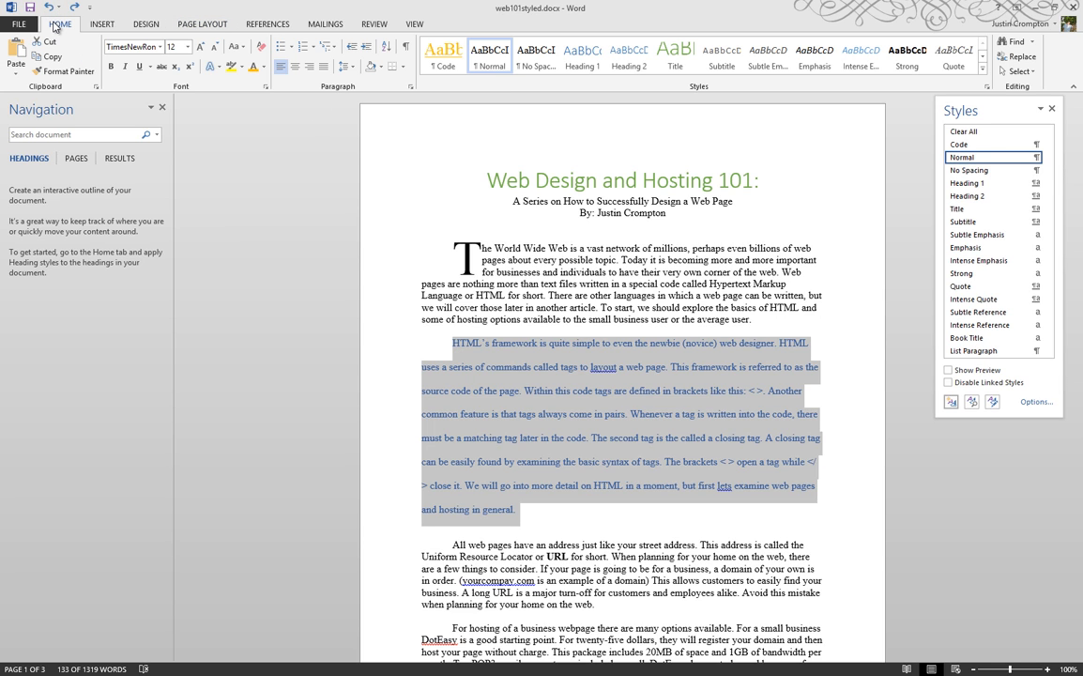
click(379, 68)
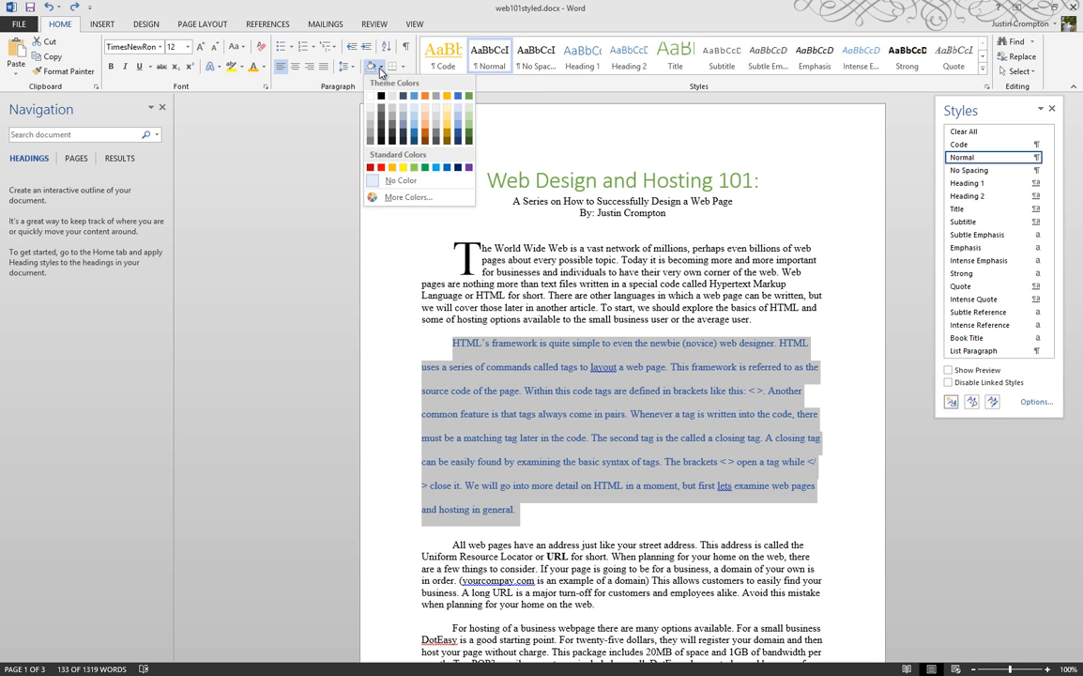
click(424, 111)
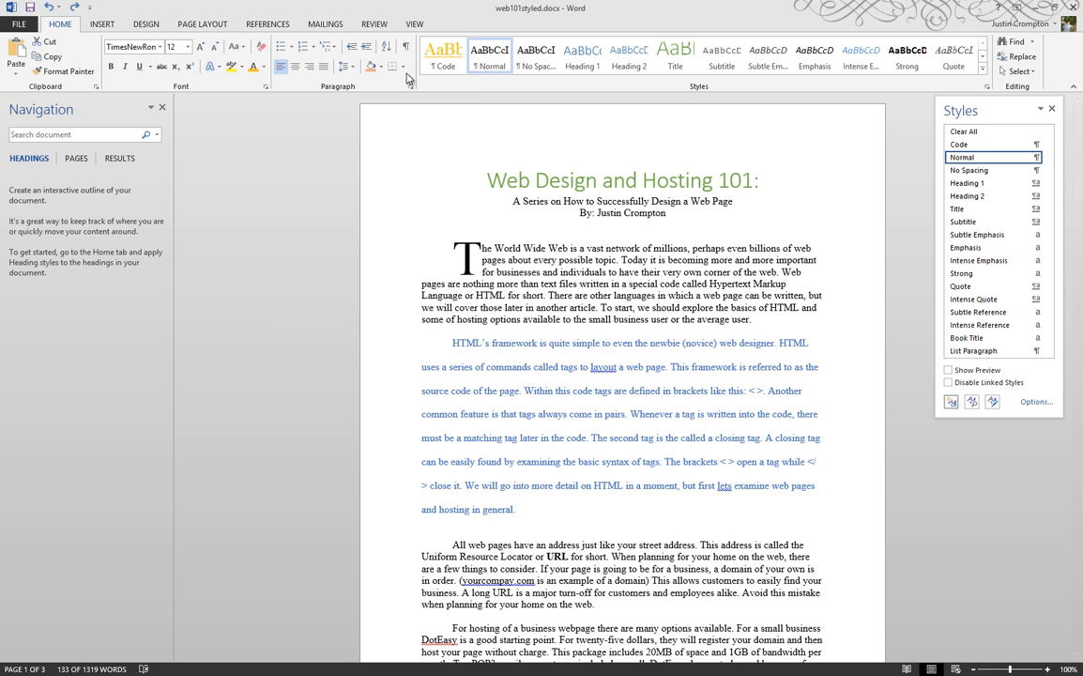
Apply All Borders to the orange-shaded HTML paragraph
click(404, 67)
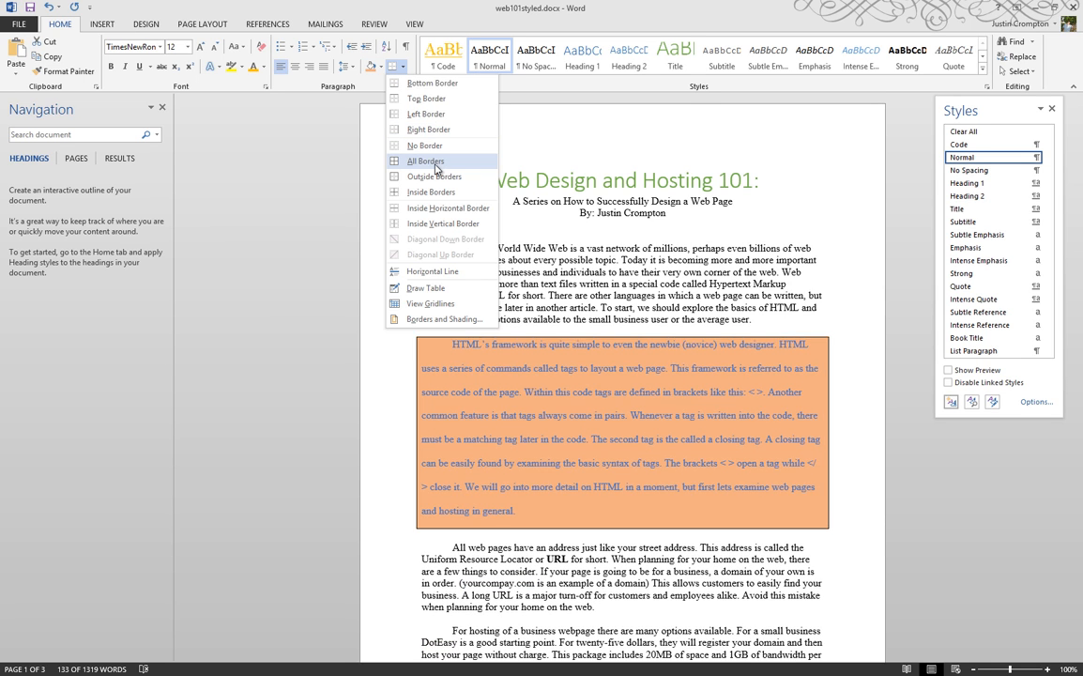
click(425, 160)
click(338, 274)
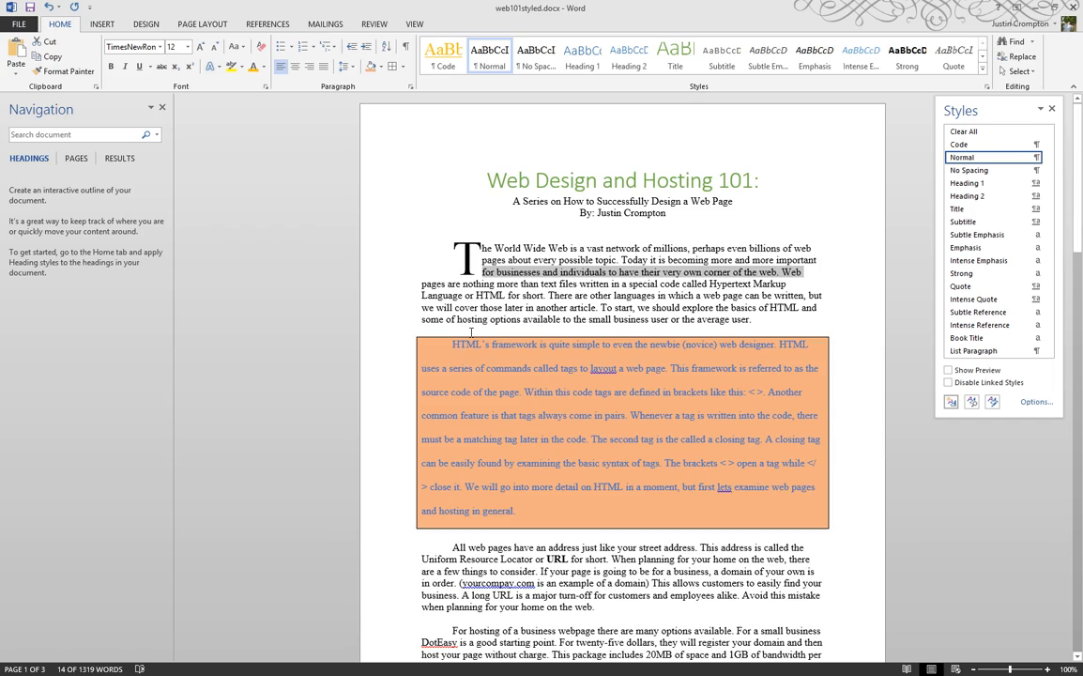
Look through the article, return to its beginning and display the paragraph marks and hidden formatting symbols
scroll(471, 331, down, 12)
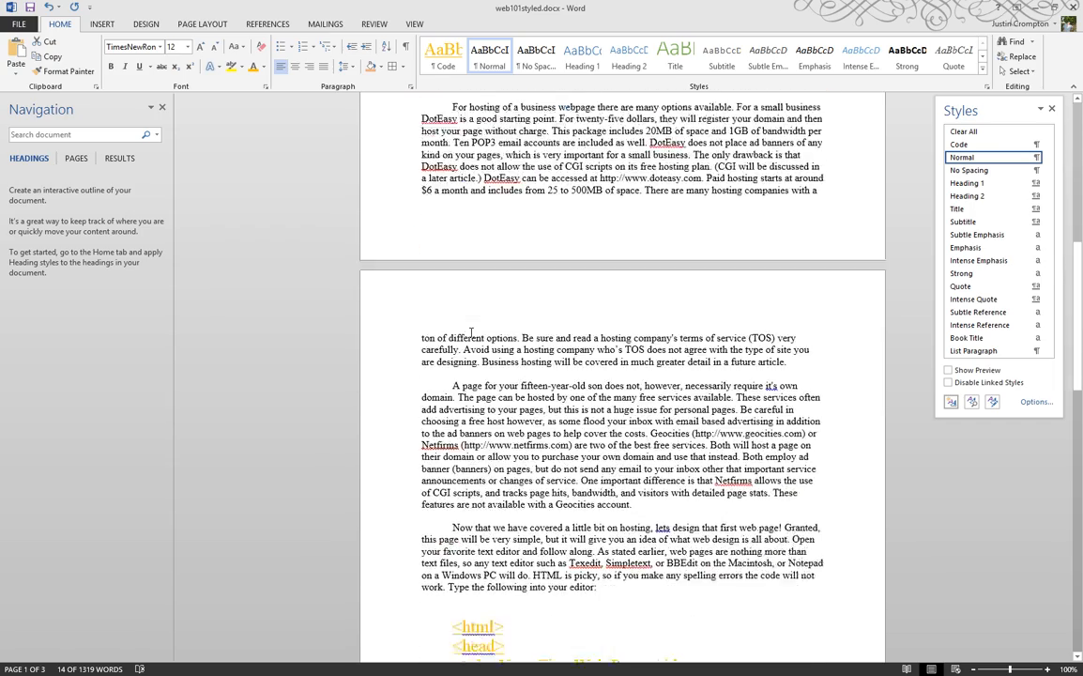
scroll(472, 331, down, 11)
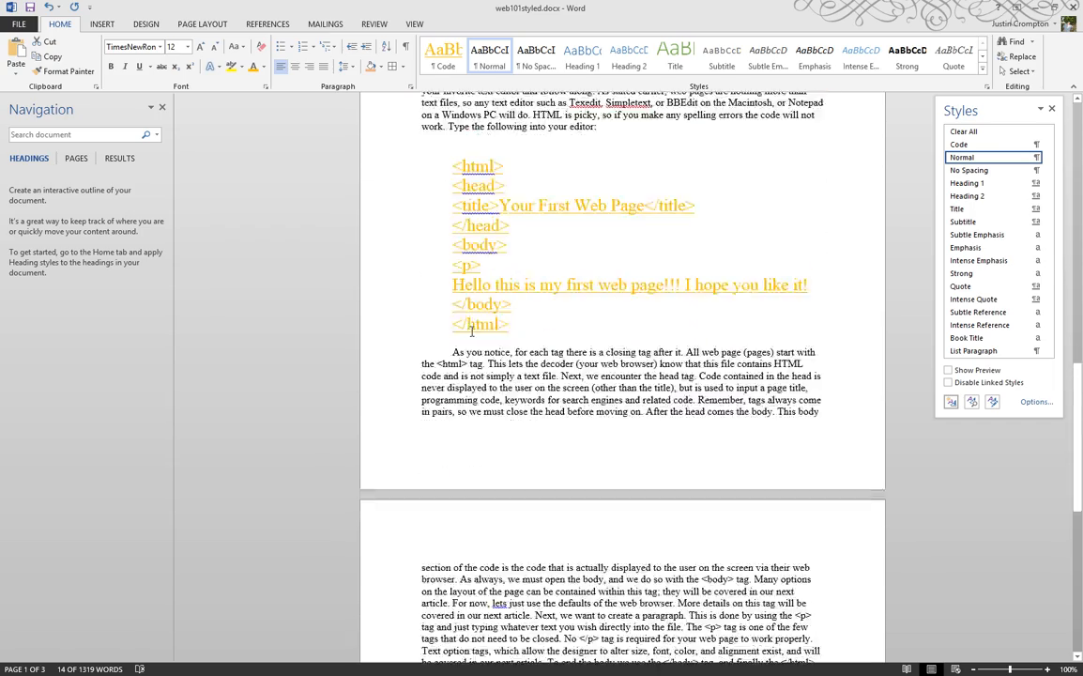
scroll(471, 331, down, 9)
scroll(471, 331, up, 9)
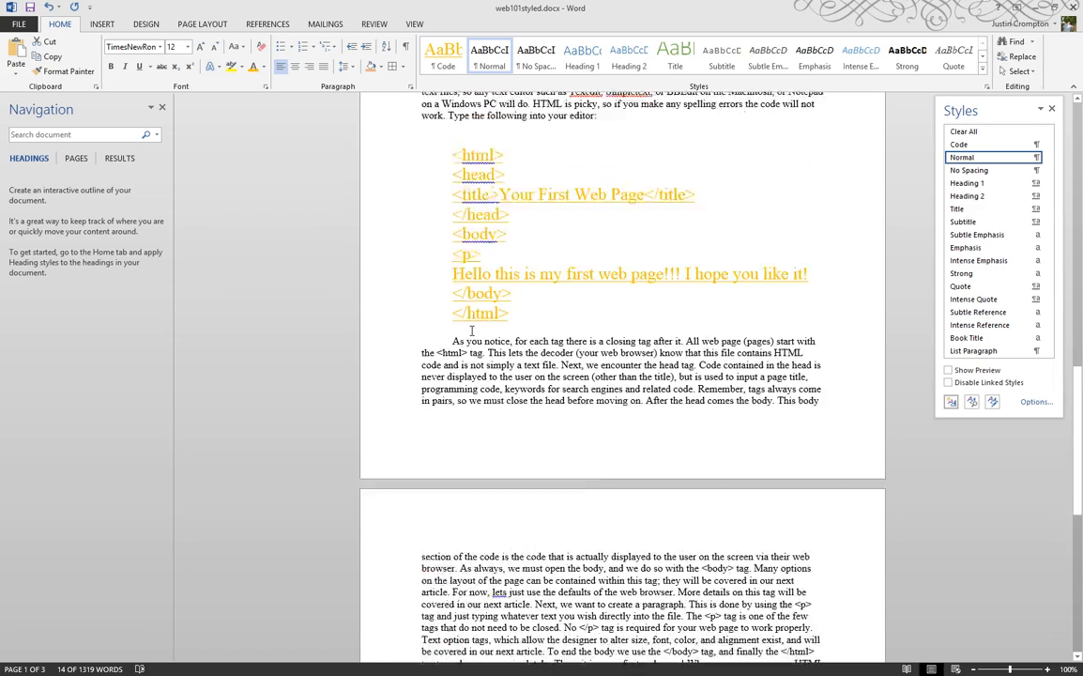
scroll(471, 330, up, 20)
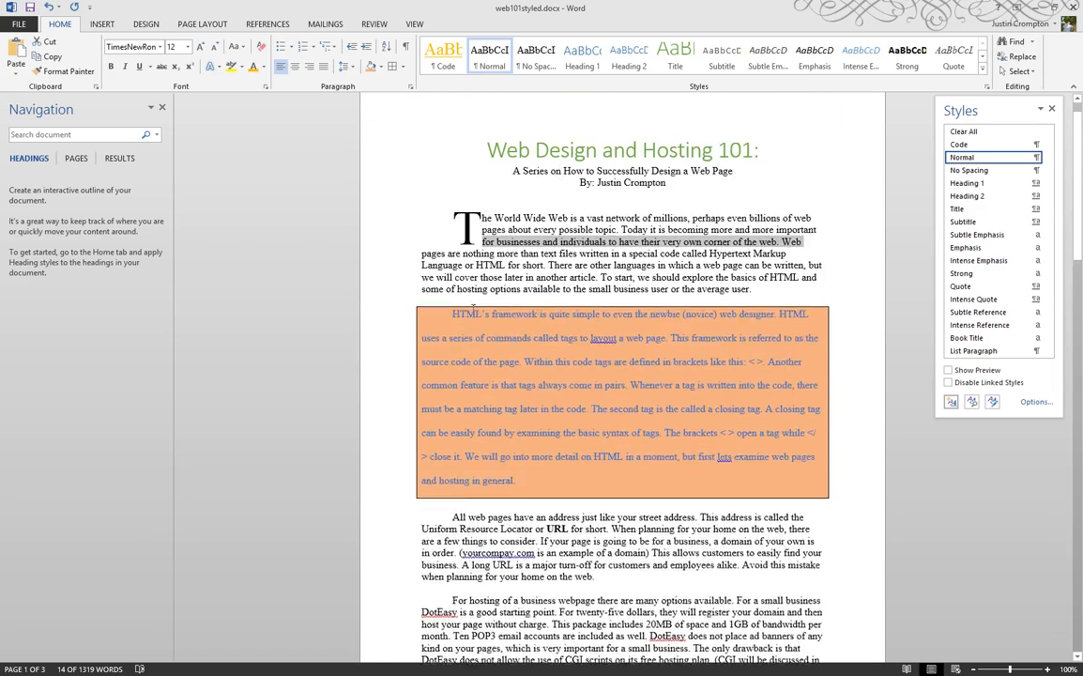
scroll(473, 306, up, 1)
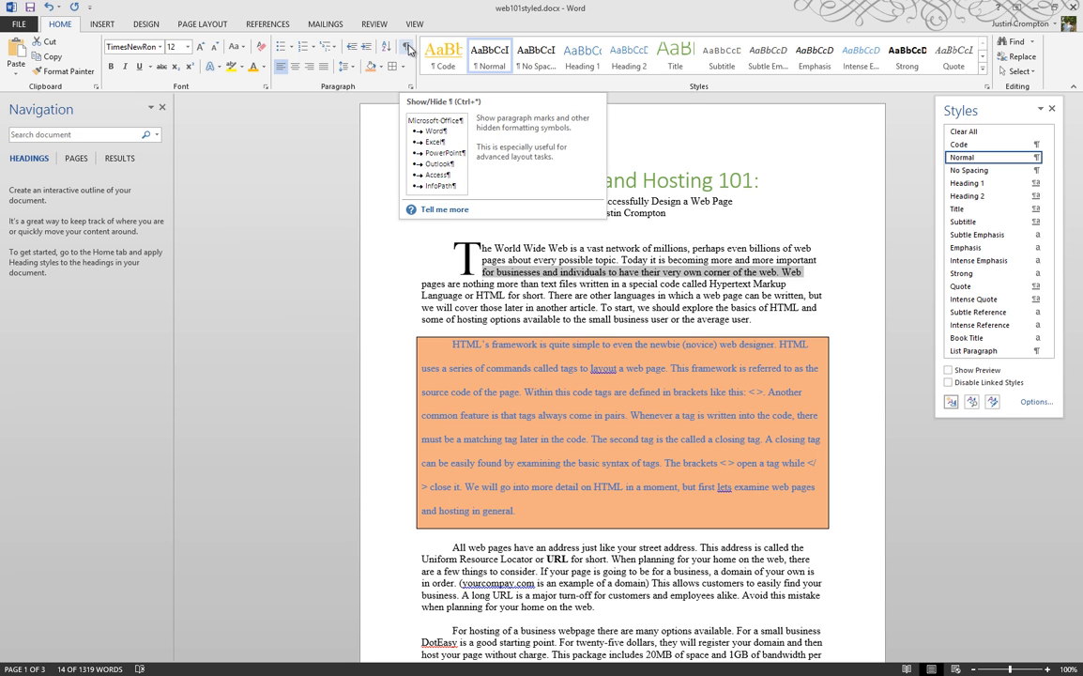
click(407, 47)
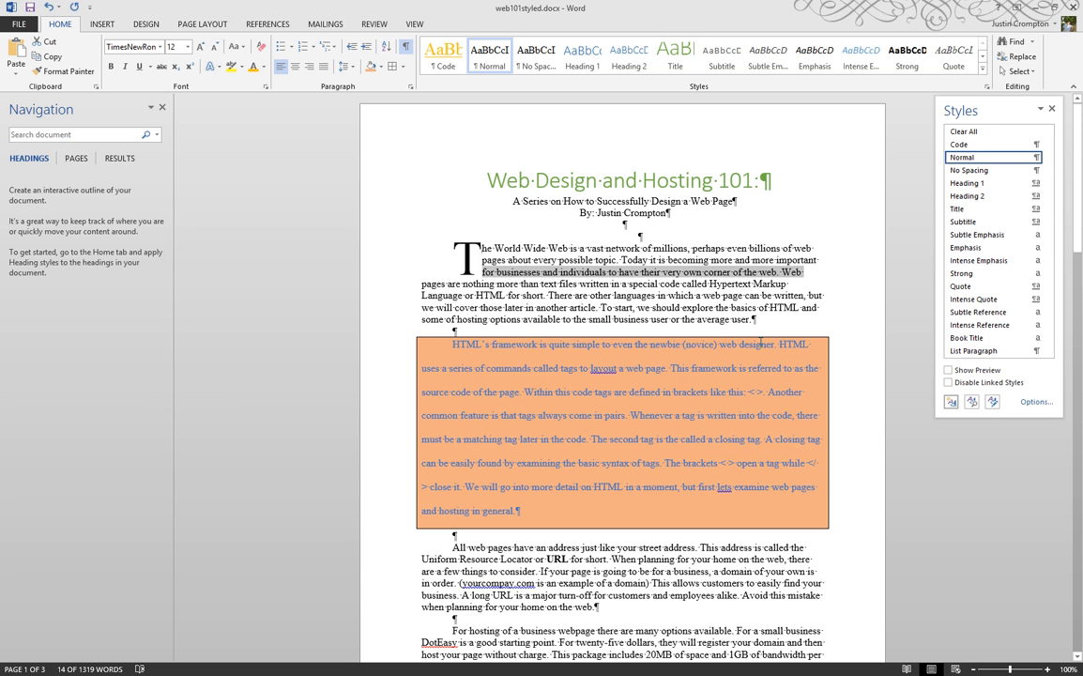
Examine the paragraph marks between the paragraphs and around the HTML code block, and hide the formatting symbols again
scroll(751, 324, down, 5)
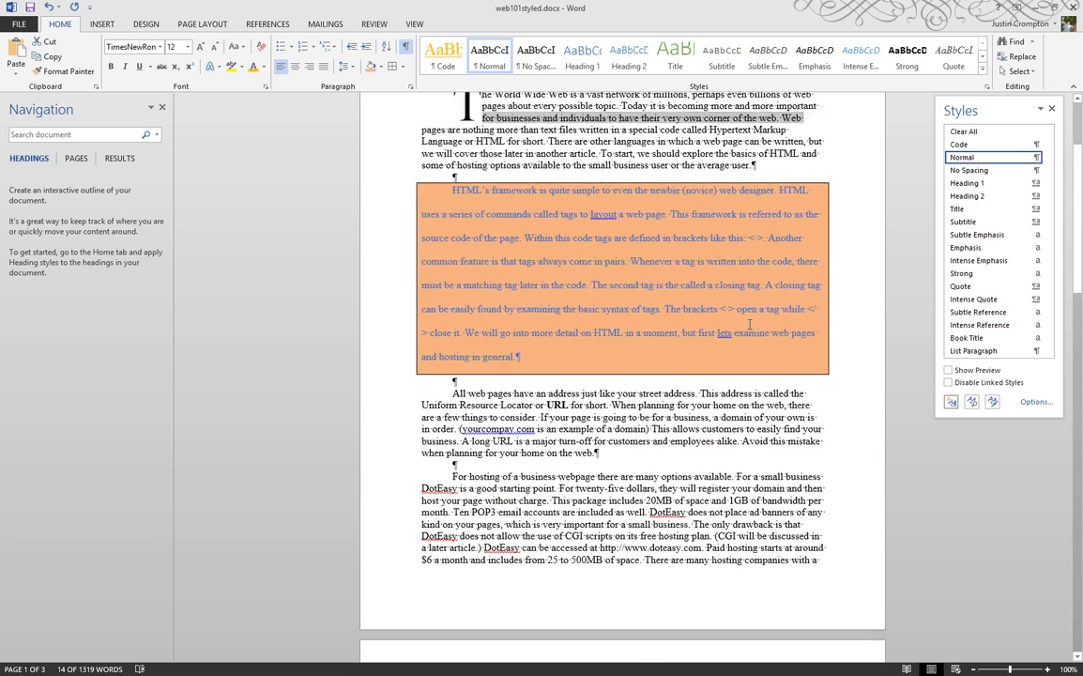
scroll(512, 314, down, 4)
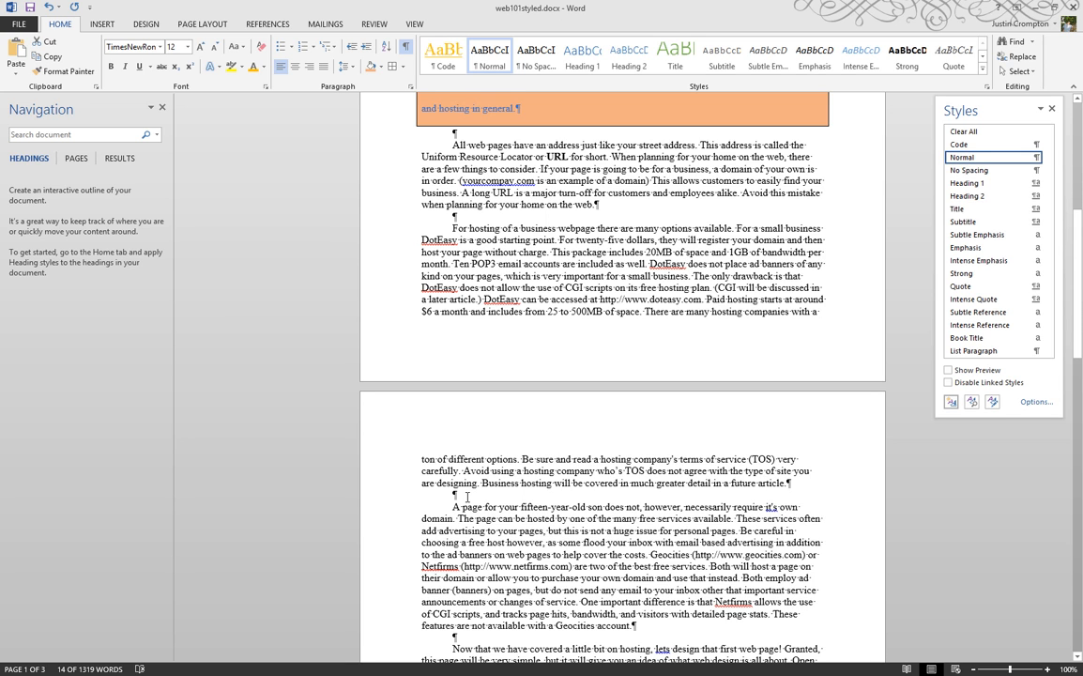
scroll(466, 496, down, 7)
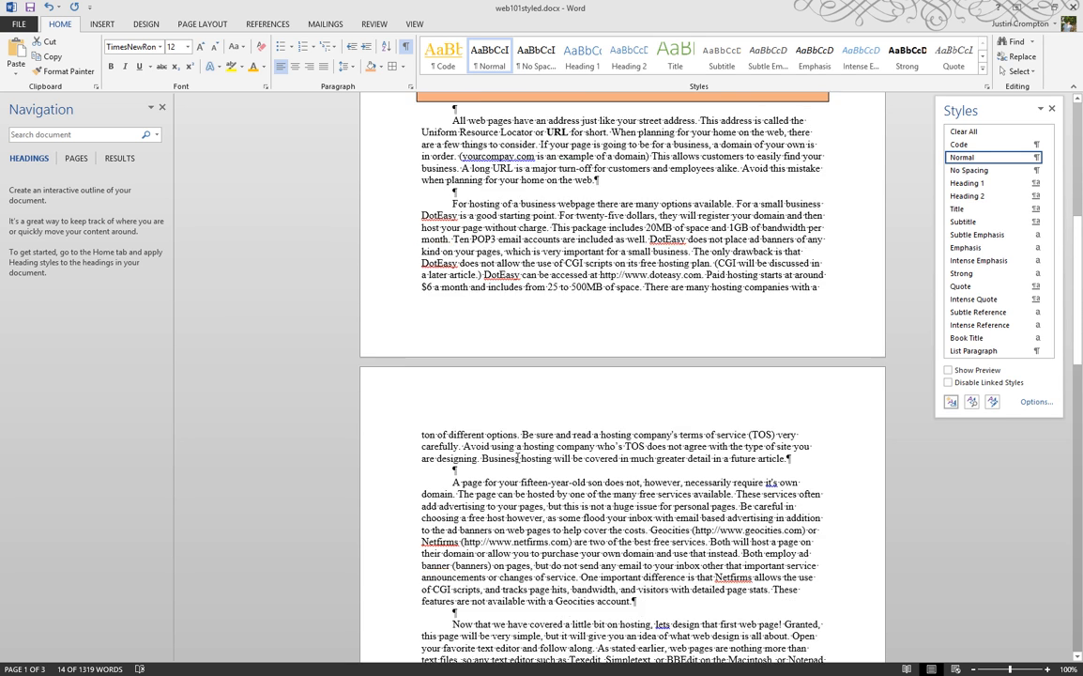
scroll(632, 505, down, 4)
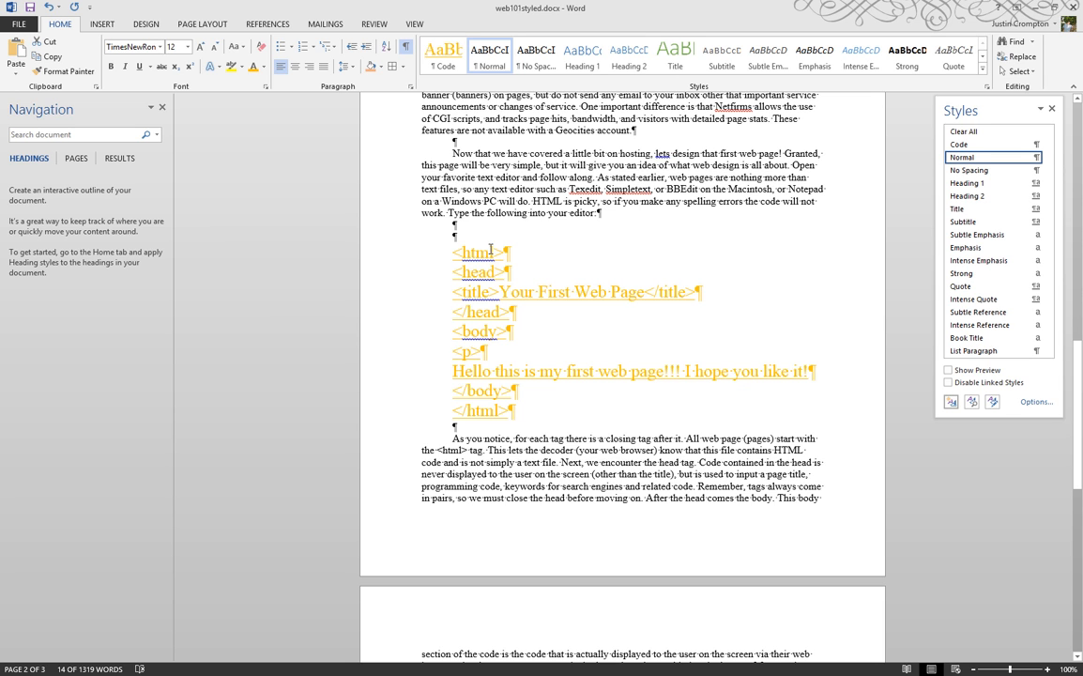
click(454, 235)
scroll(448, 271, down, 10)
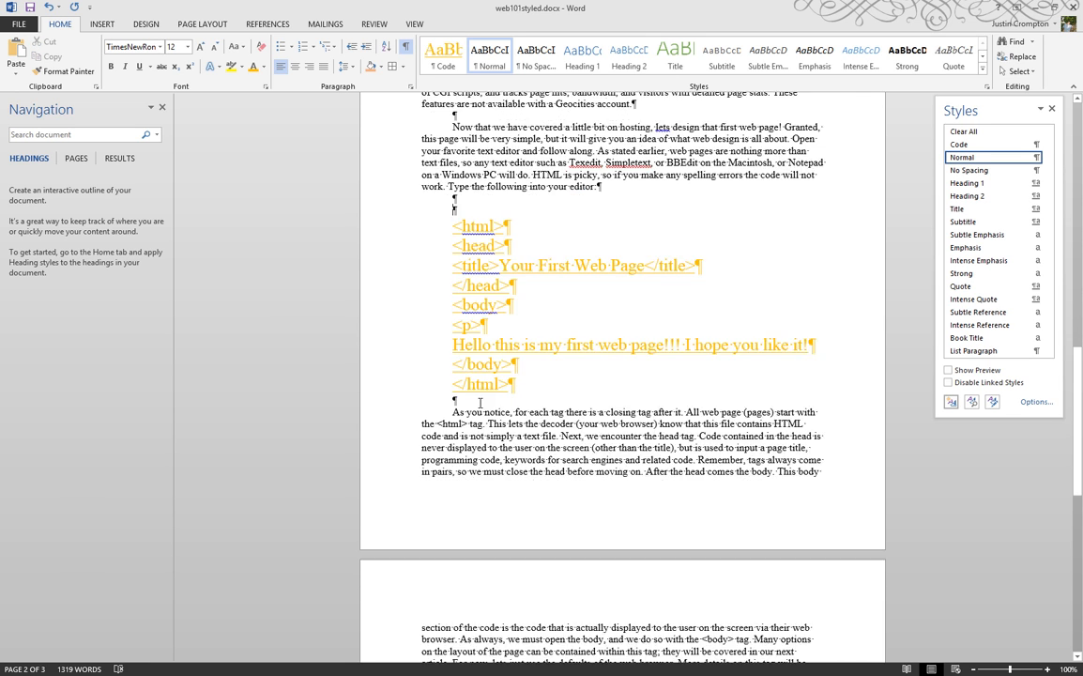
scroll(479, 402, up, 20)
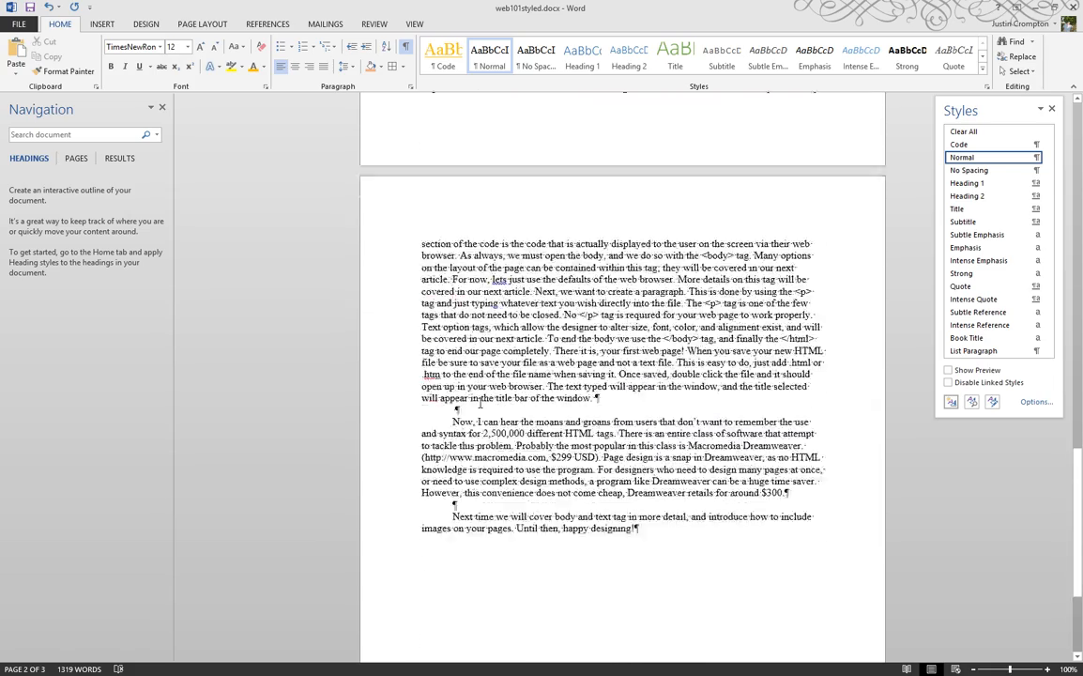
scroll(478, 402, up, 3)
key(ctrl+shift+8)
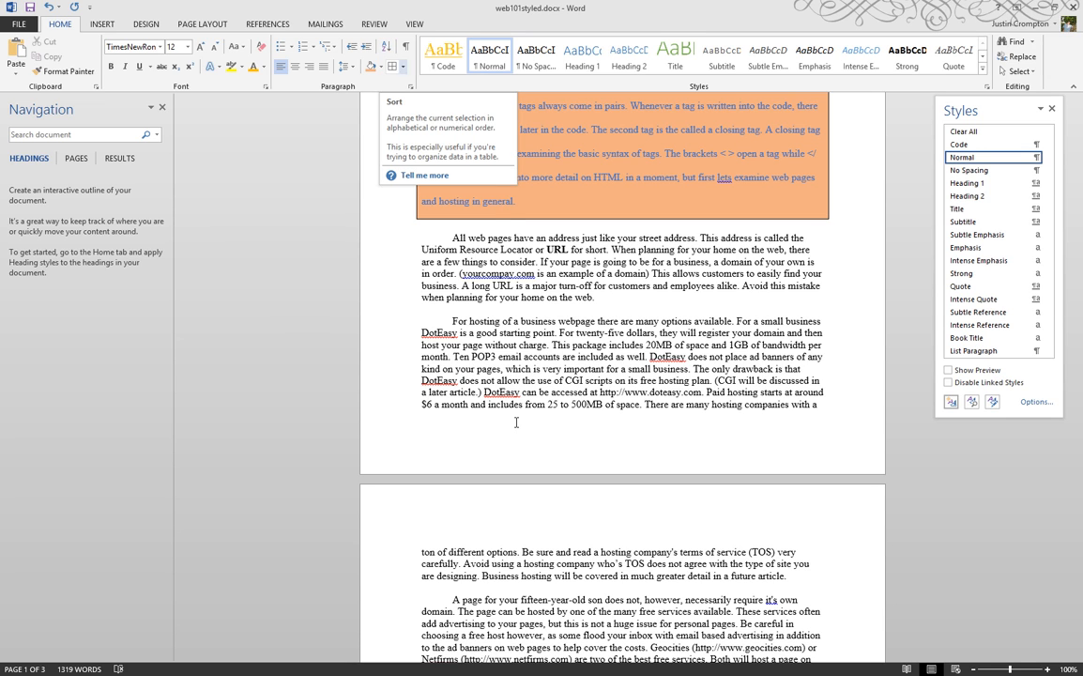
Add the lines Banana, Apple, Orange and Pineapple, each as its own paragraph, after the article's closing paragraph
scroll(515, 422, down, 10)
scroll(515, 423, down, 15)
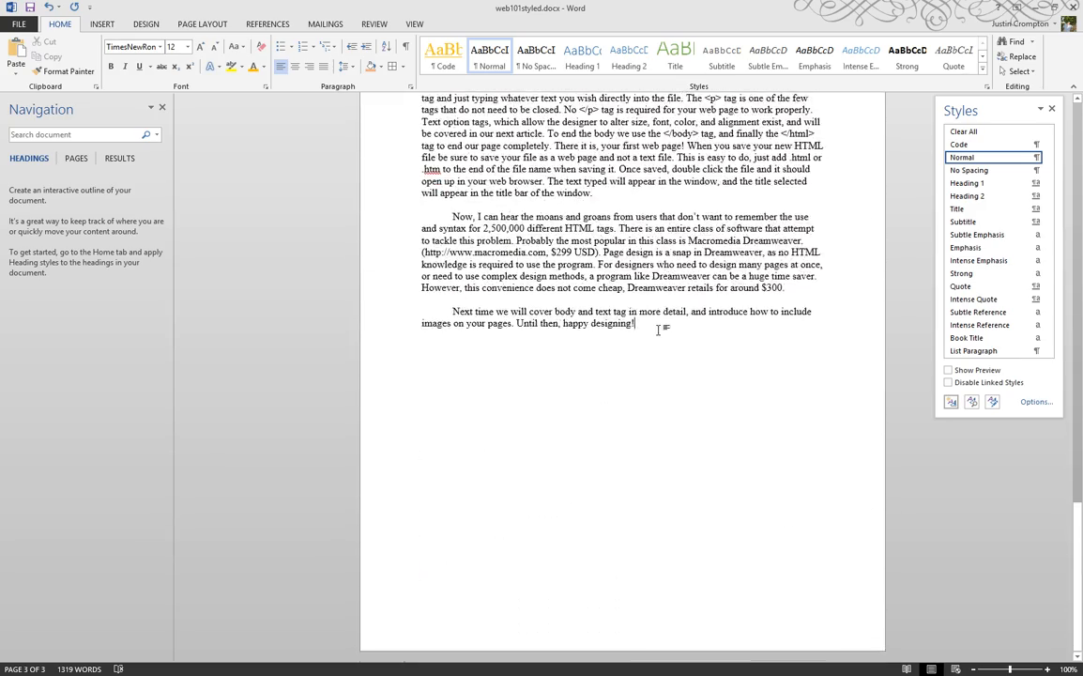
key(Return)
text(Bana)
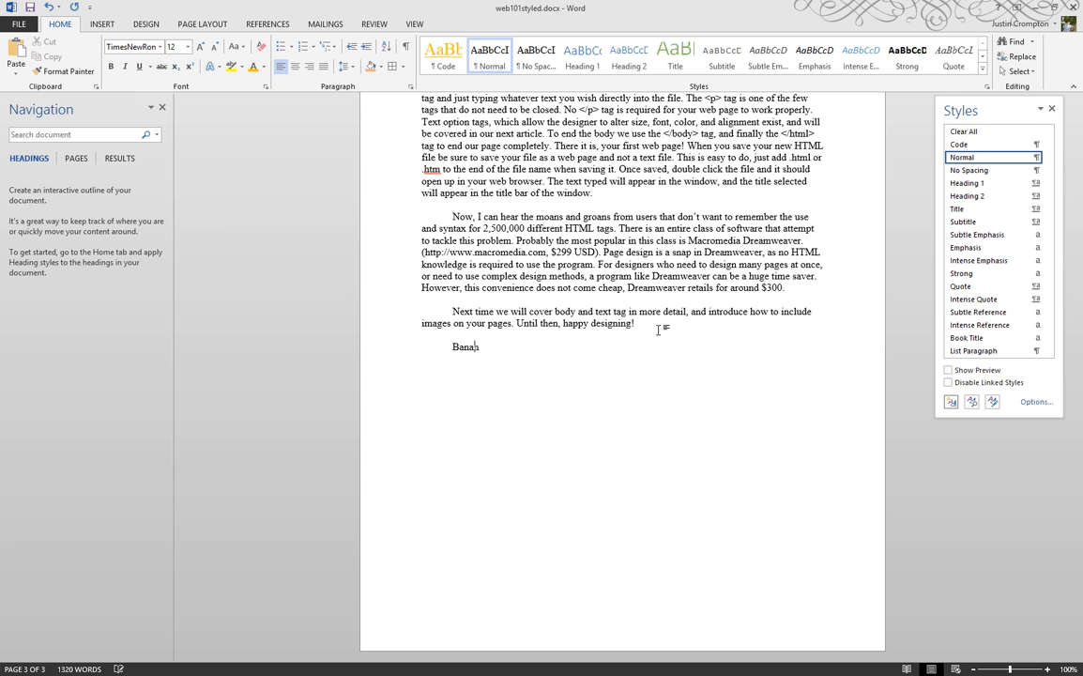
text(na Apple)
key(Return)
text(D)
text(range)
text(K)
key(BackSpace)
text(Pineapple)
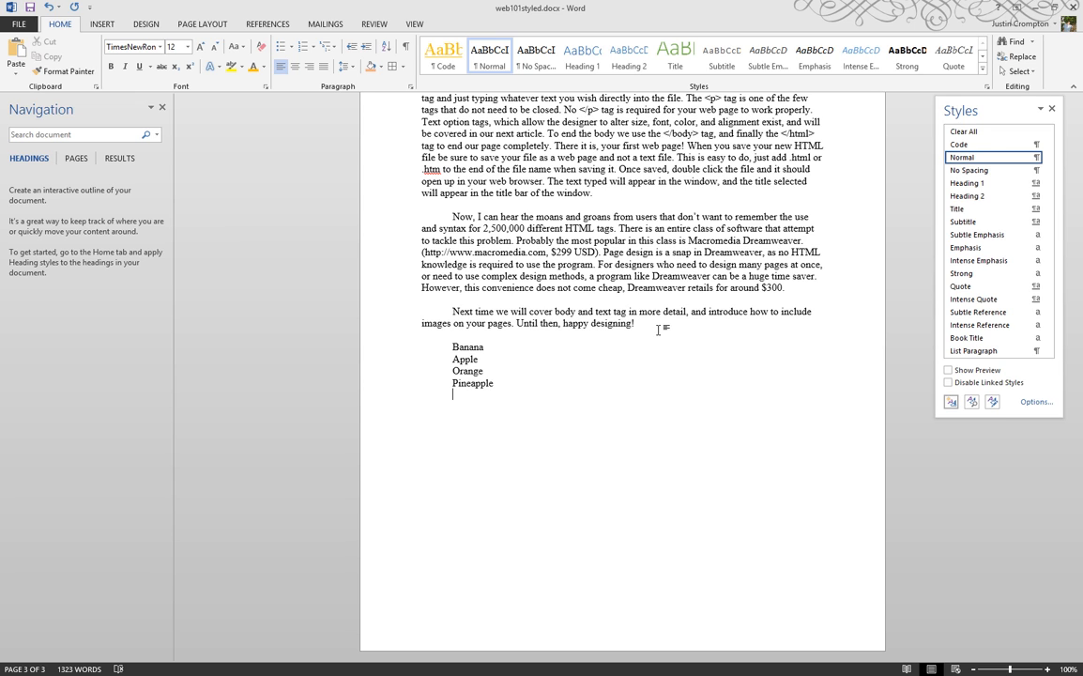
Sort the four fruit lines by paragraphs as text in ascending order, with no header row
drag(453, 393, 451, 345)
click(386, 48)
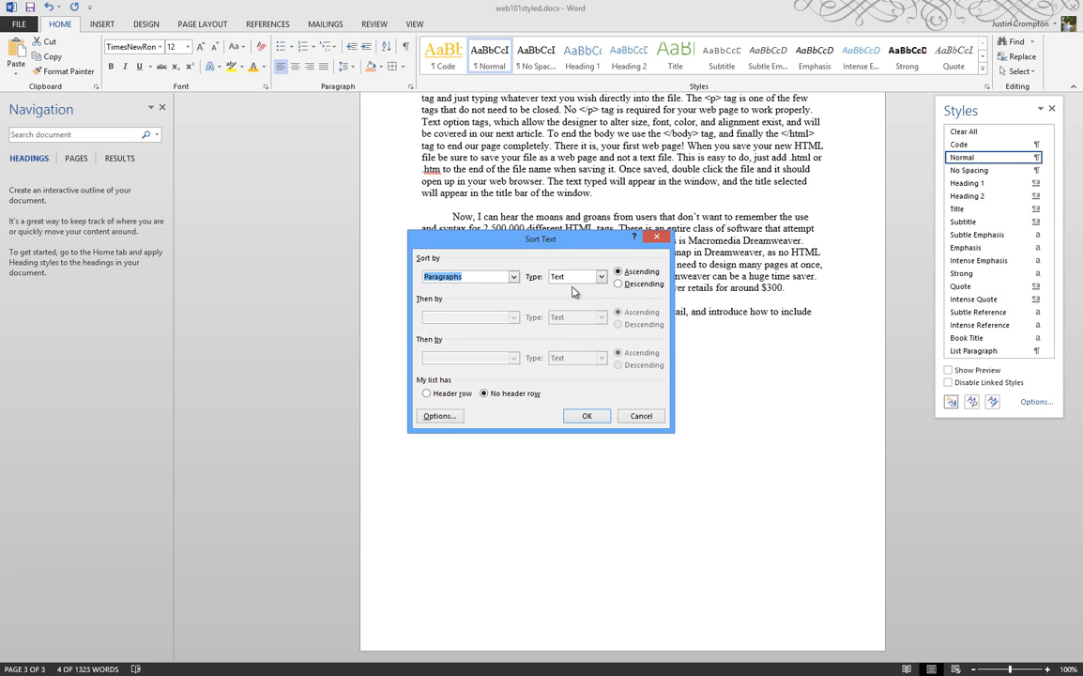
click(514, 277)
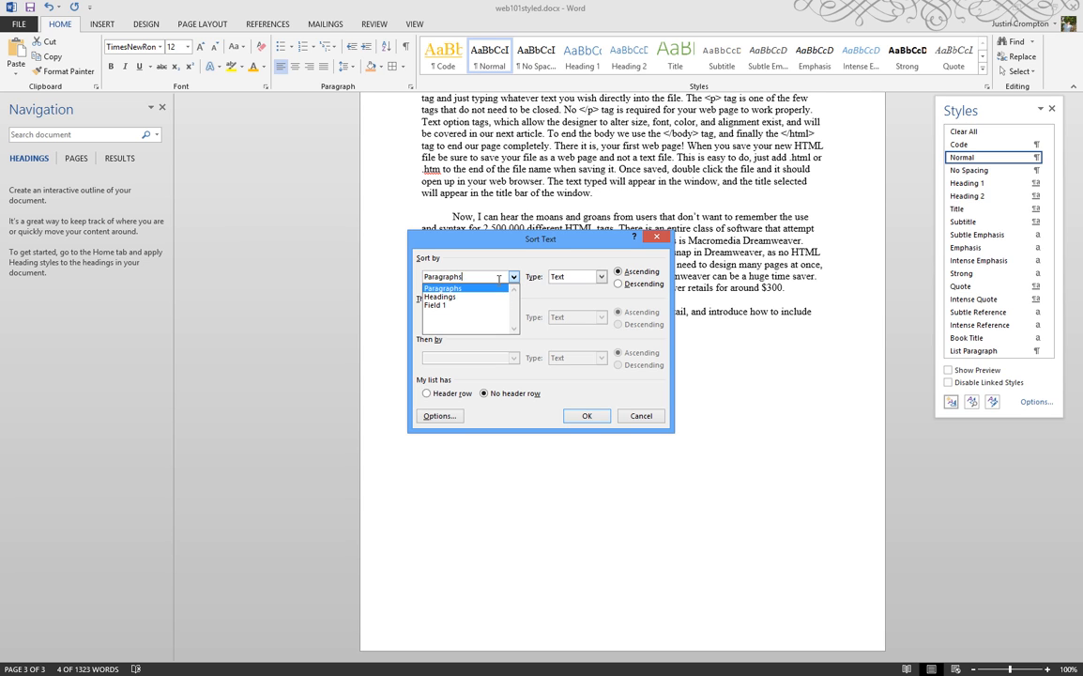
click(498, 279)
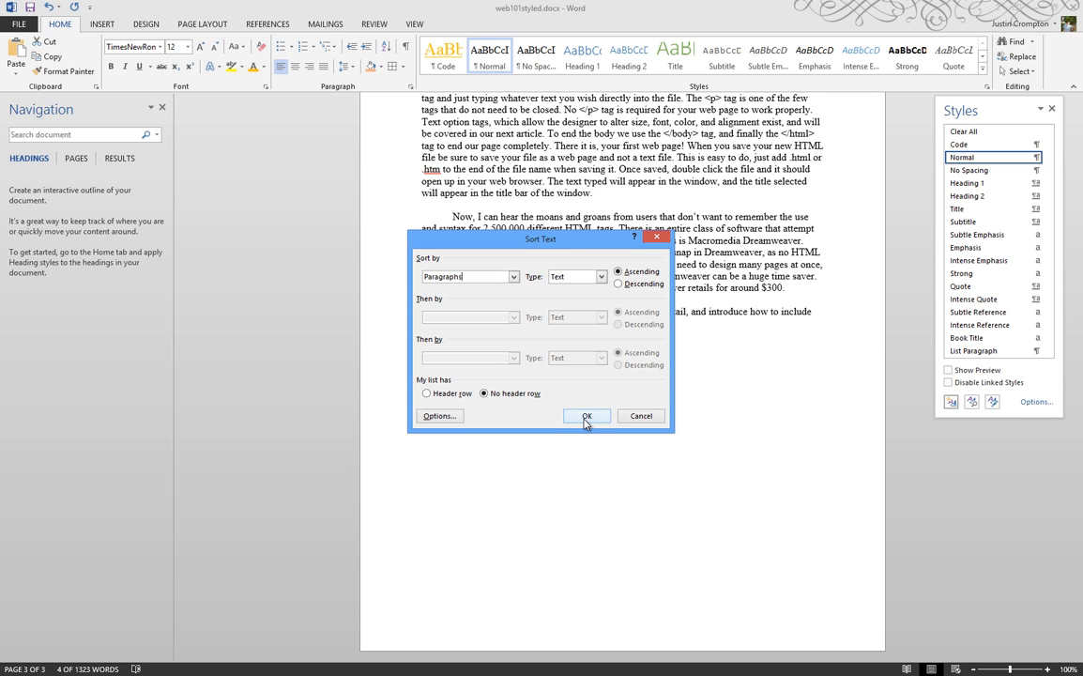
click(586, 418)
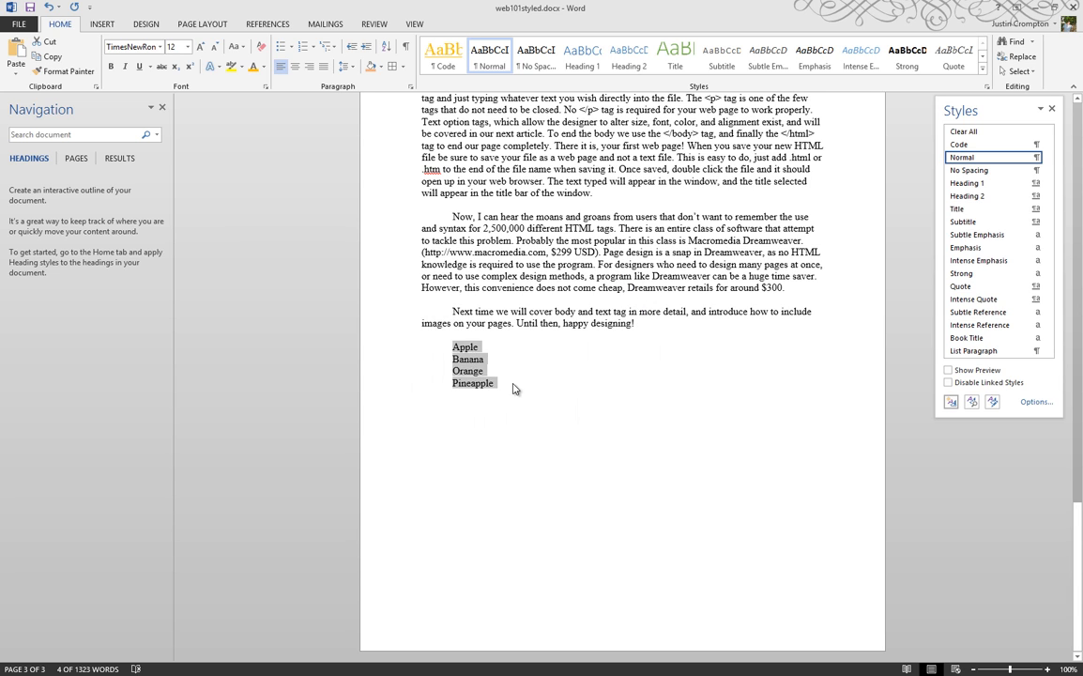
Undo the sorting of the fruit list
click(509, 382)
drag(510, 382, 456, 348)
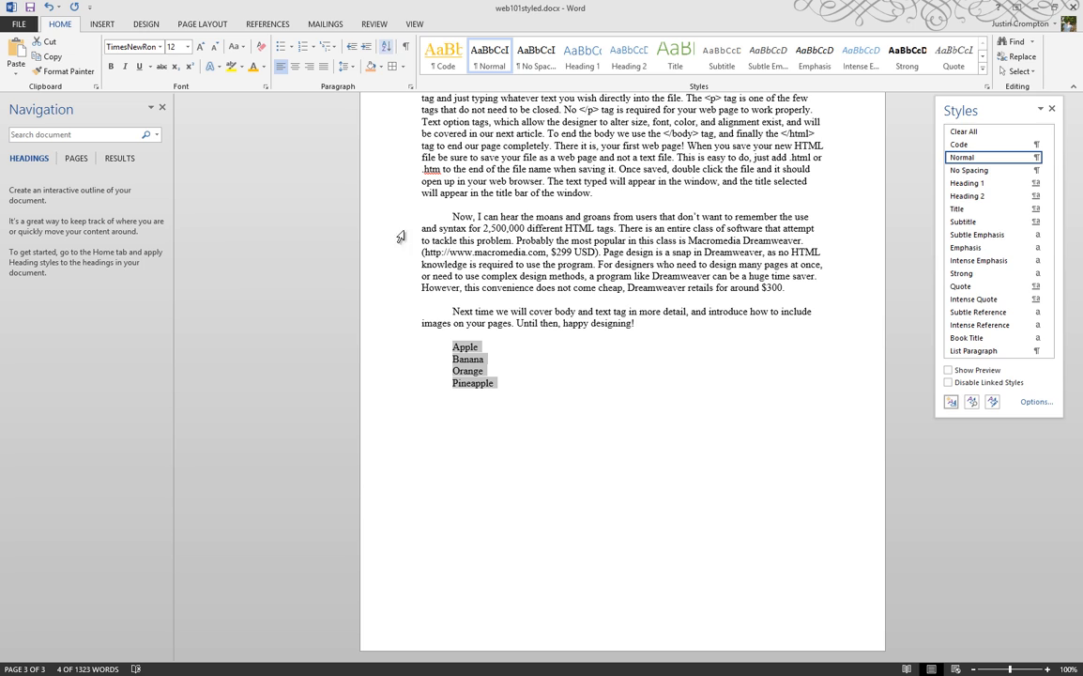
click(453, 335)
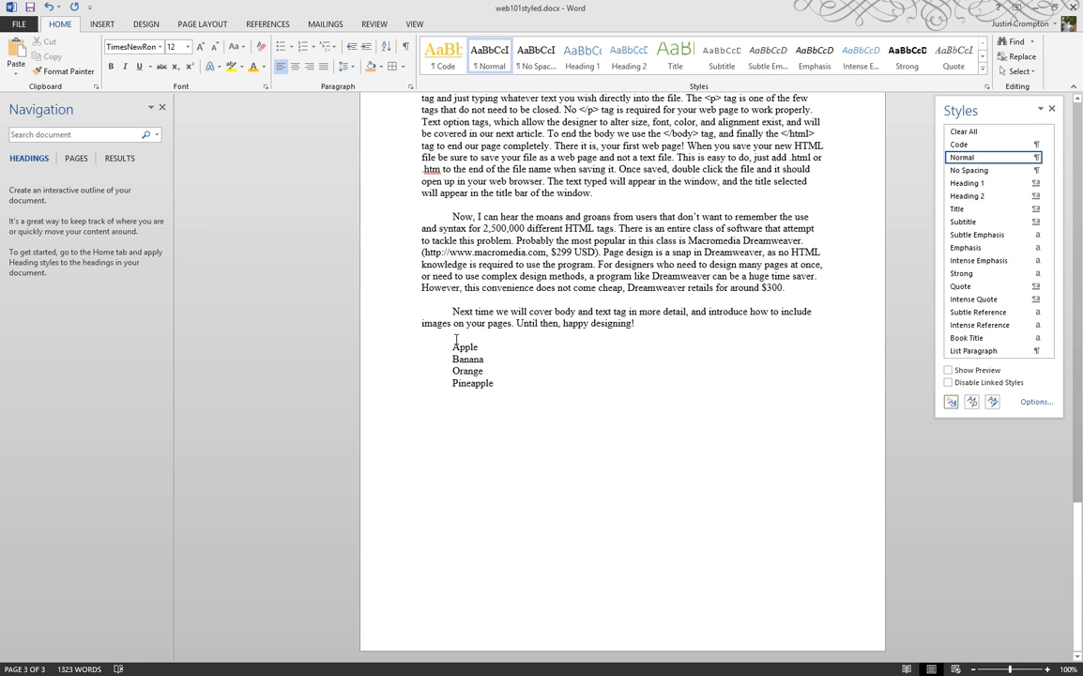
key(ctrl+z)
Insert the heading line Fruits directly above Banana at the start of the list
key(Right)
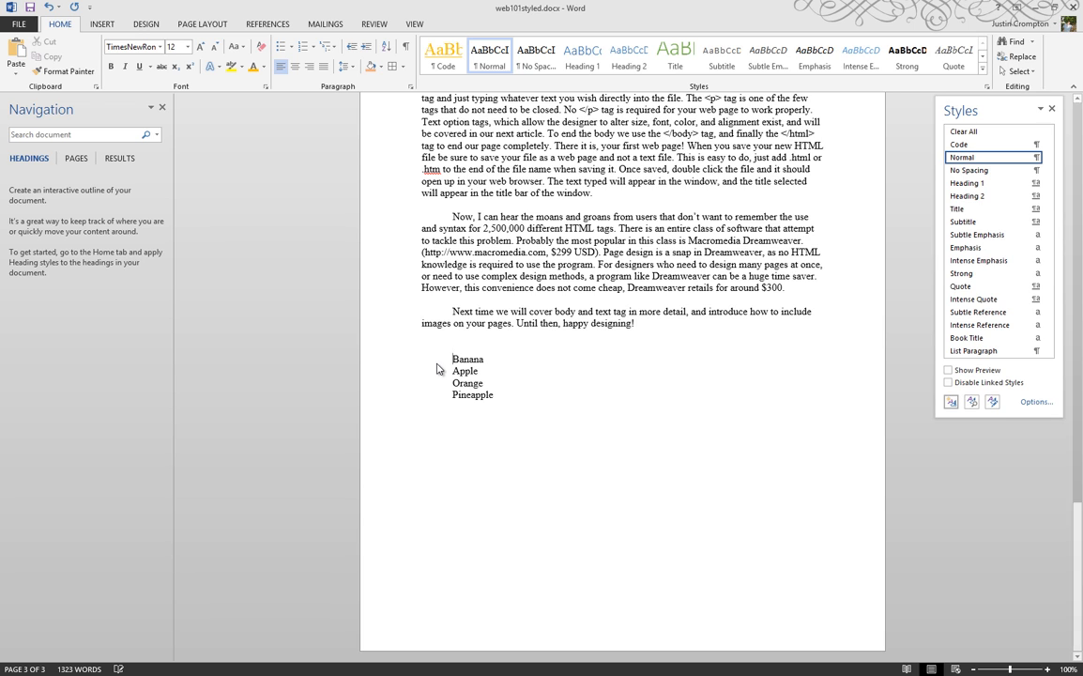
key(Return)
key(Up)
text(Fruits)
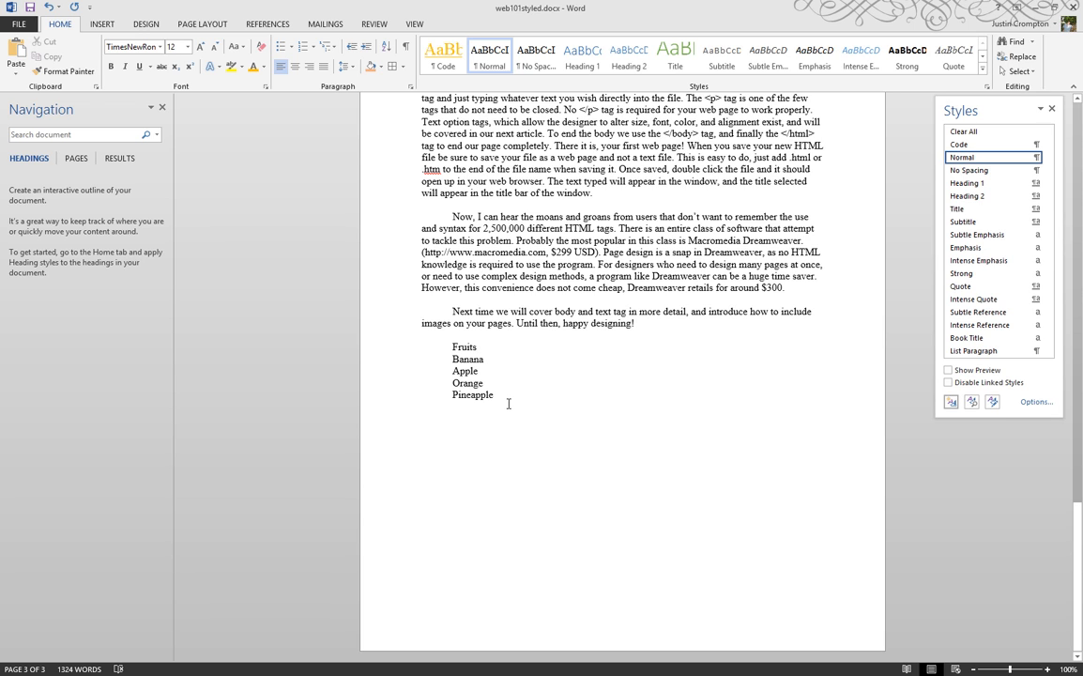
Sort the whole Fruits list by paragraphs as text, ascending, with a header row, and select the word Fruits
drag(505, 396, 449, 347)
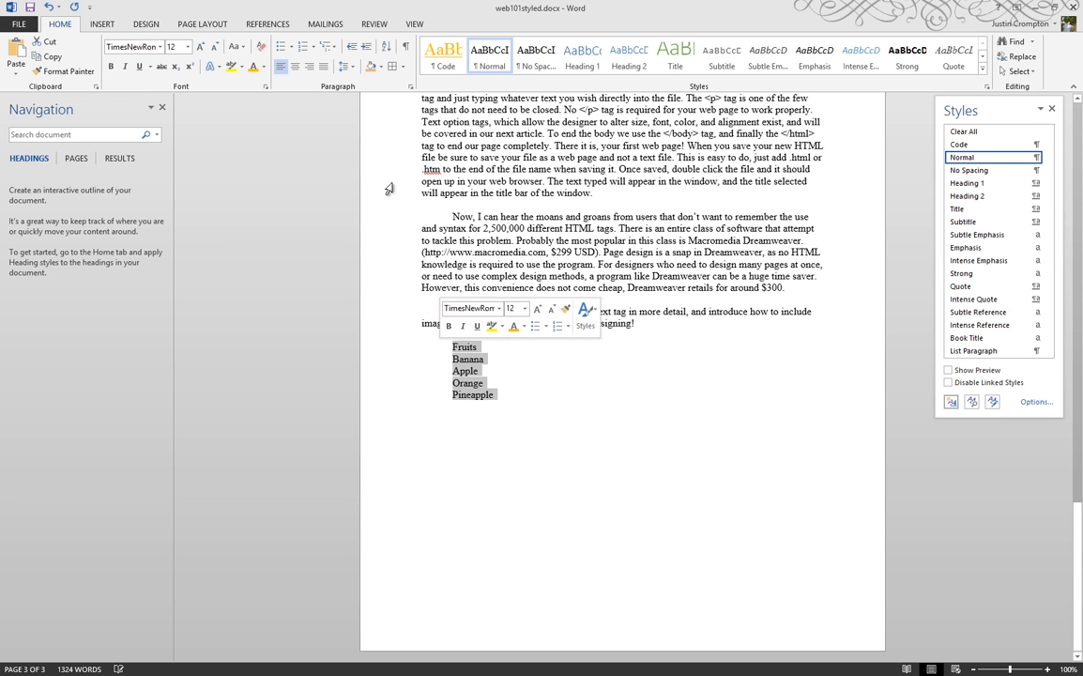
click(386, 46)
click(460, 394)
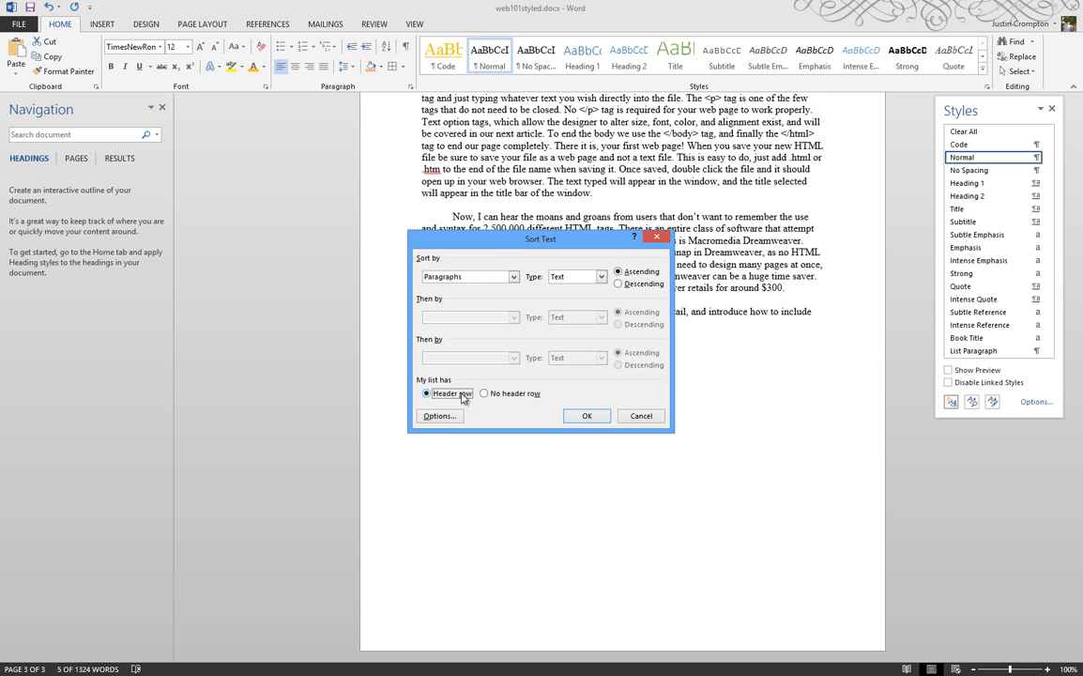
click(586, 416)
key(Right)
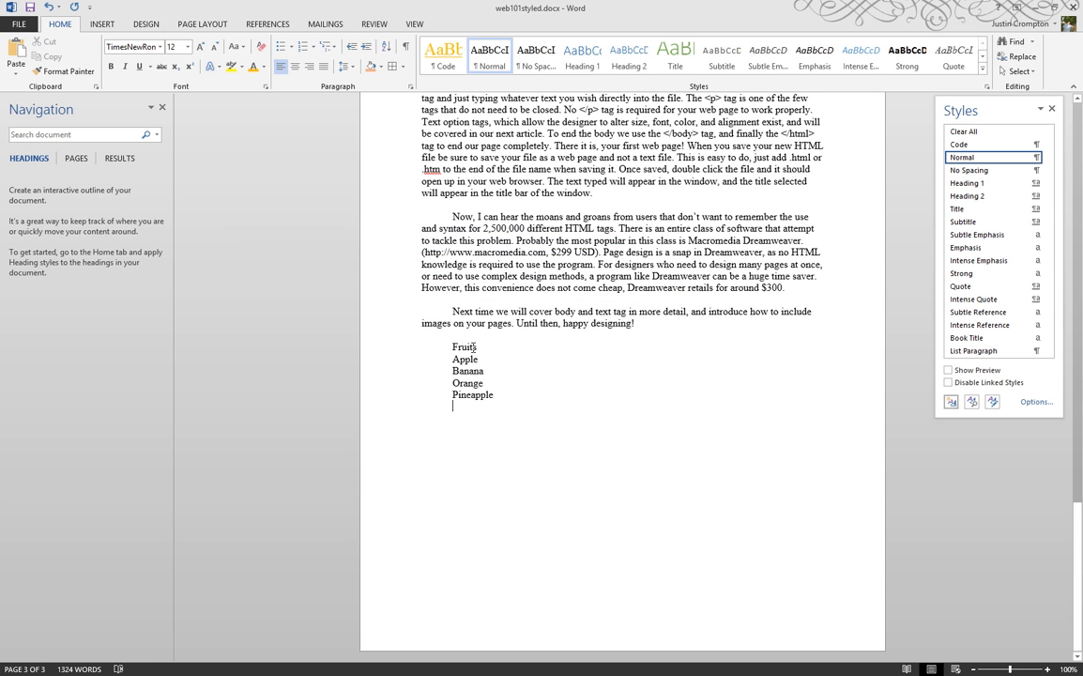
double_click(474, 347)
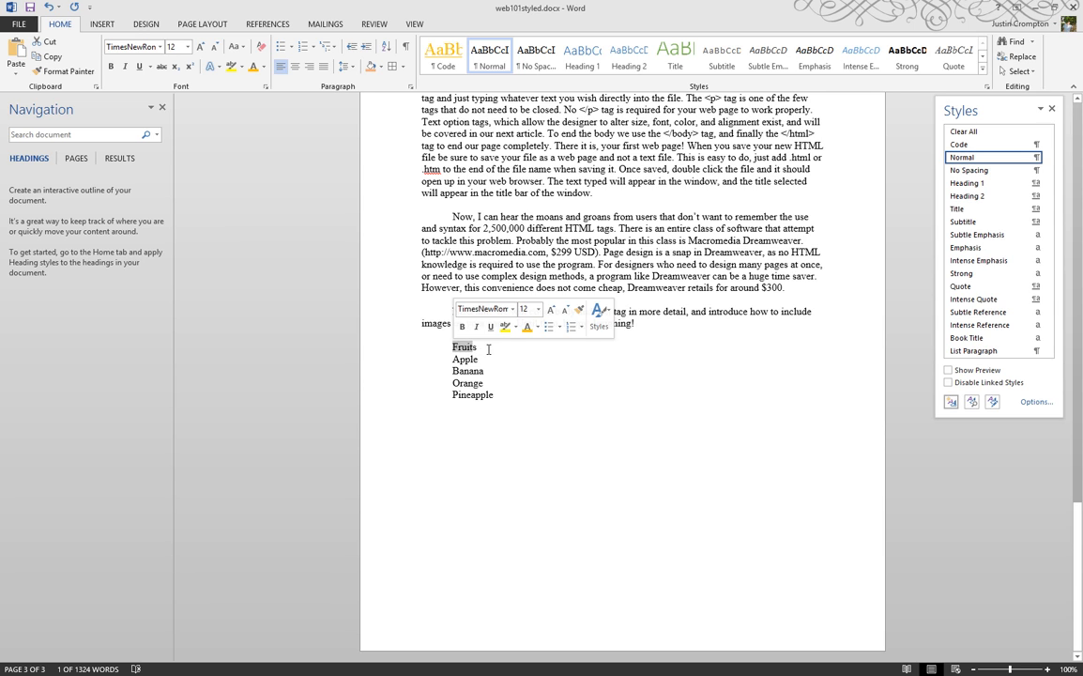